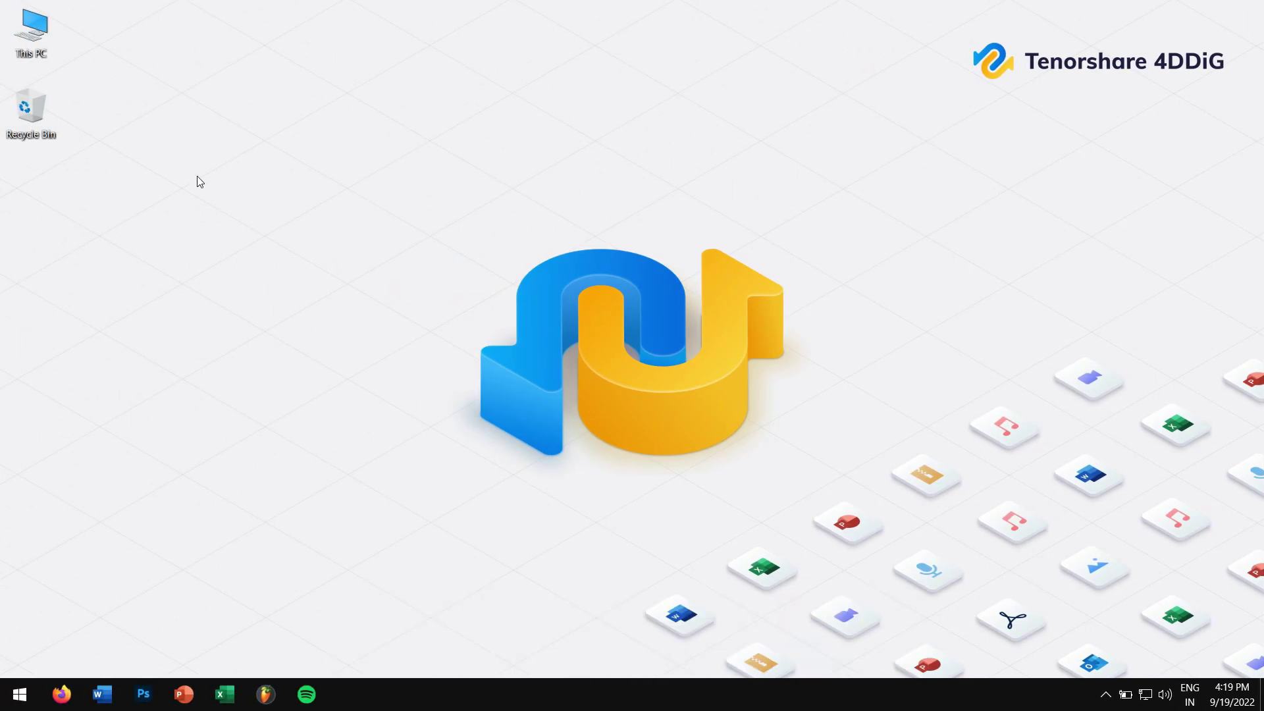
Step: Open Removable Disk (F:) from This PC, see it is empty, and return to This PC
double_click(47, 52)
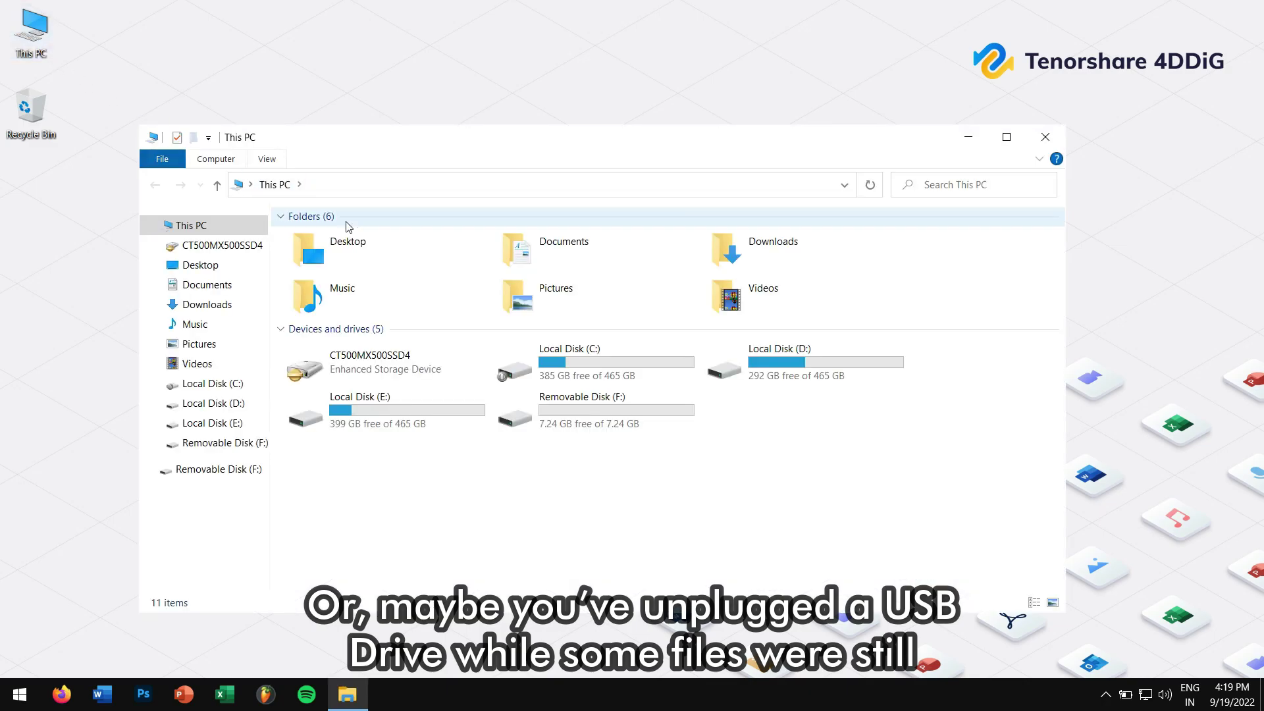
left_click_drag(780, 462, 633, 390)
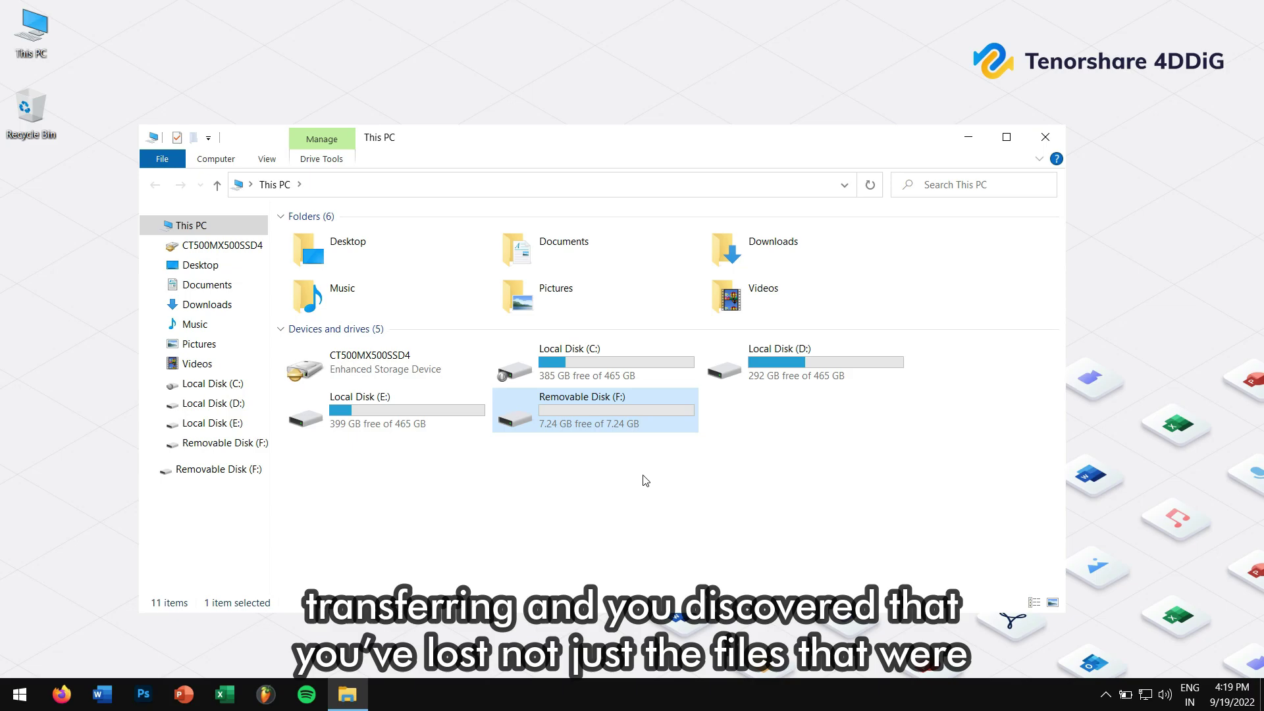
double_click(620, 411)
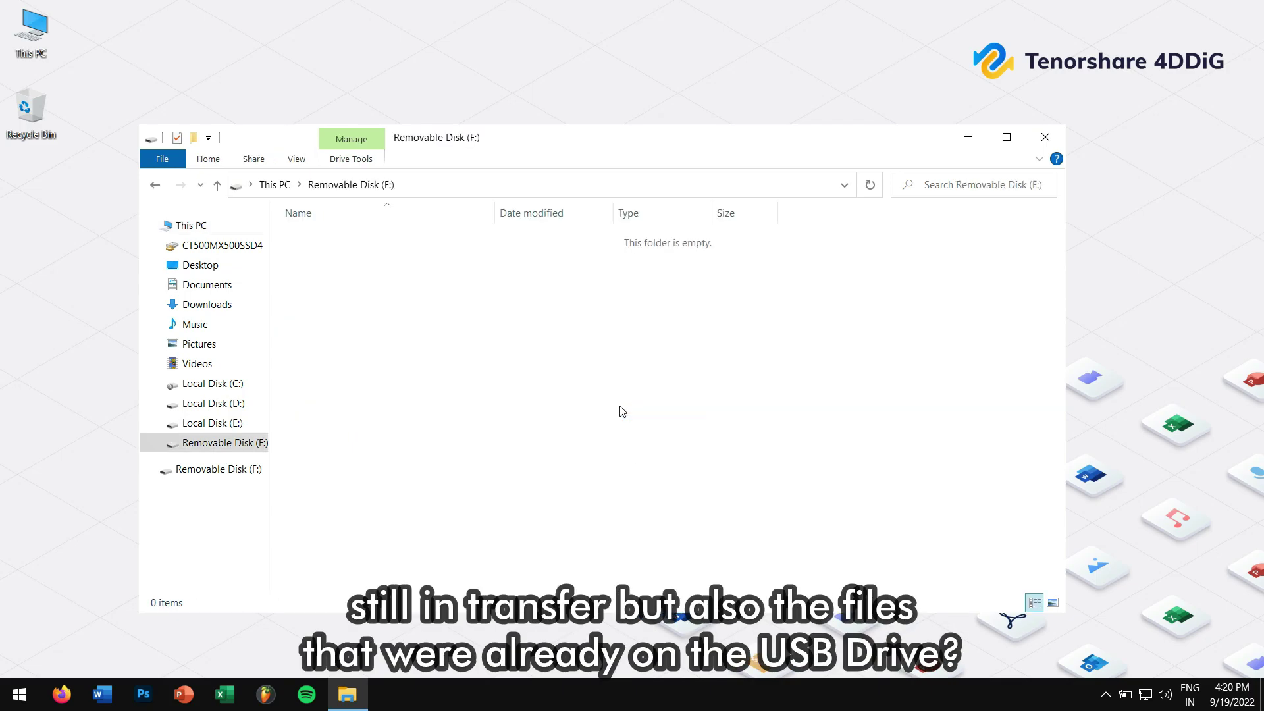
left_click_drag(620, 411, 382, 220)
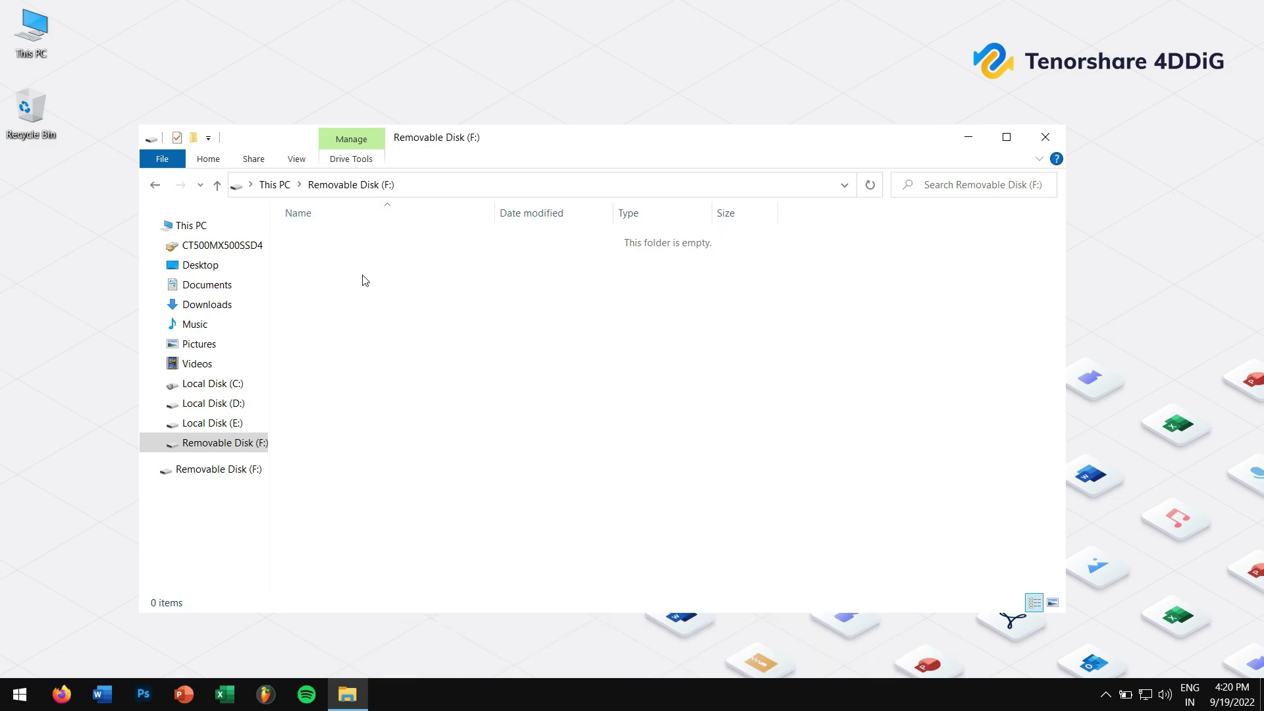
left_click(218, 188)
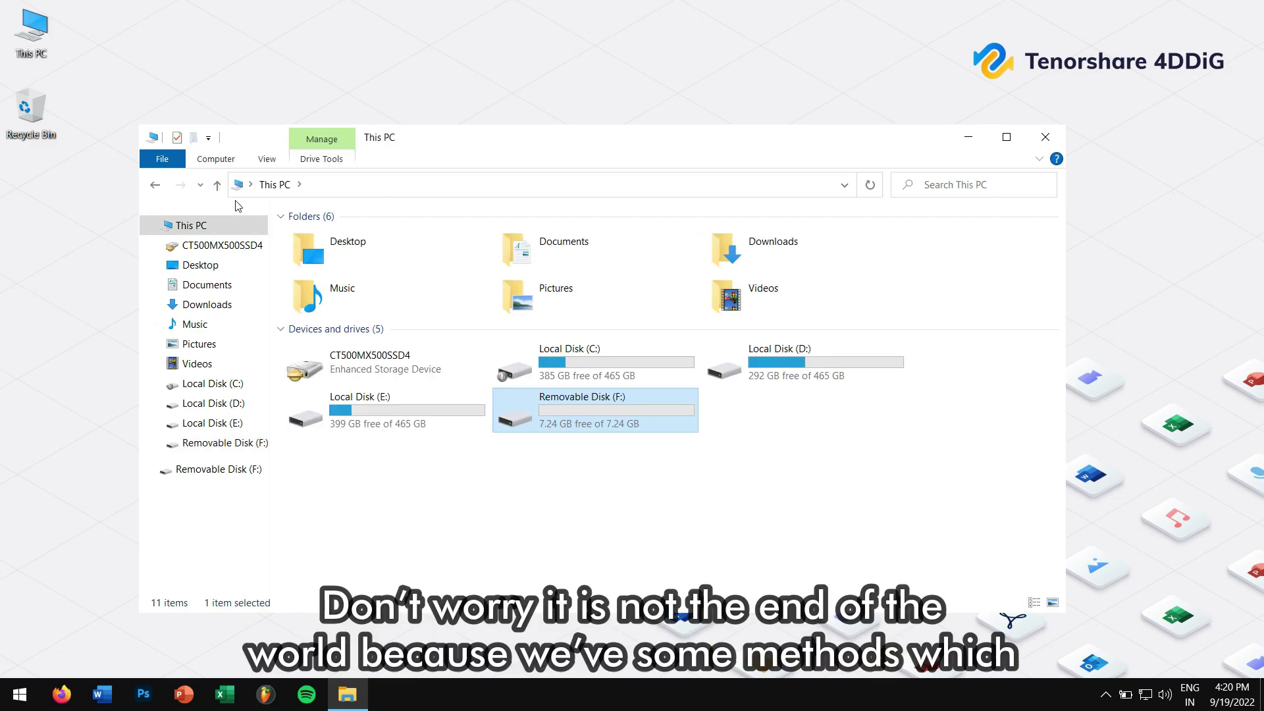
left_click(732, 475)
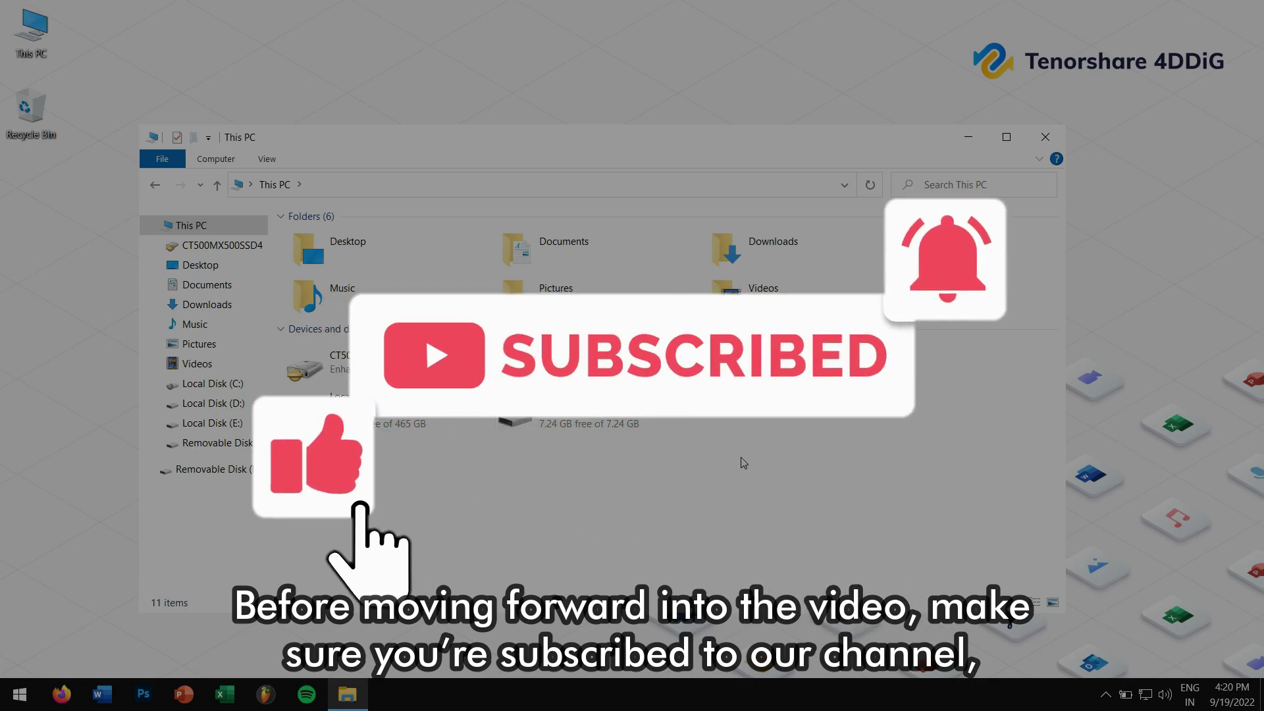
left_click(1050, 147)
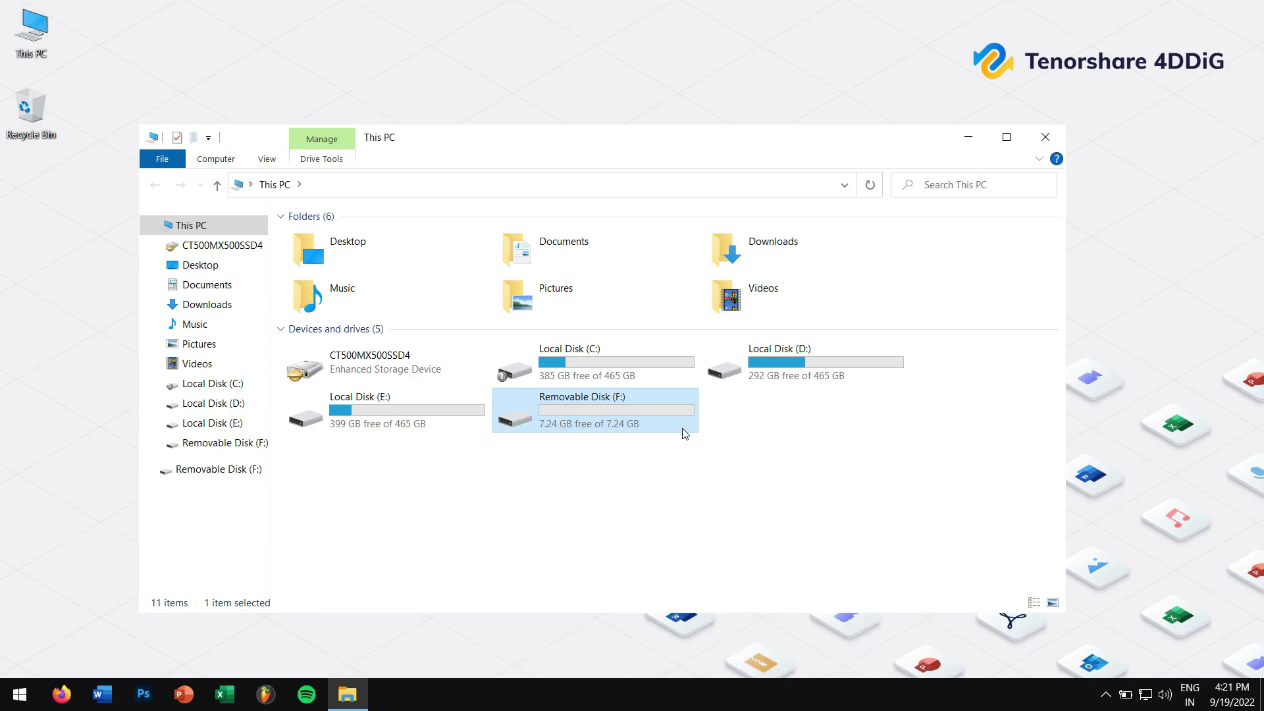
Step: Open Removable Disk (F:) again and refresh its empty file listing
left_click(761, 479)
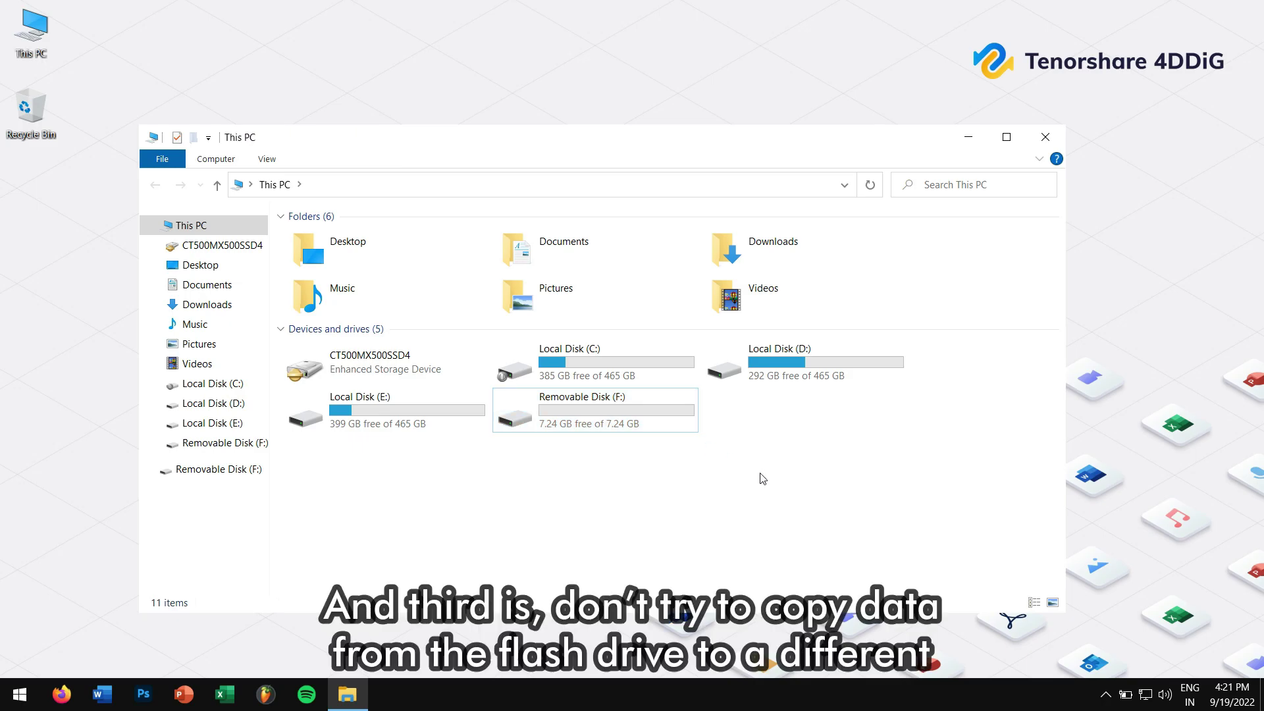
double_click(597, 410)
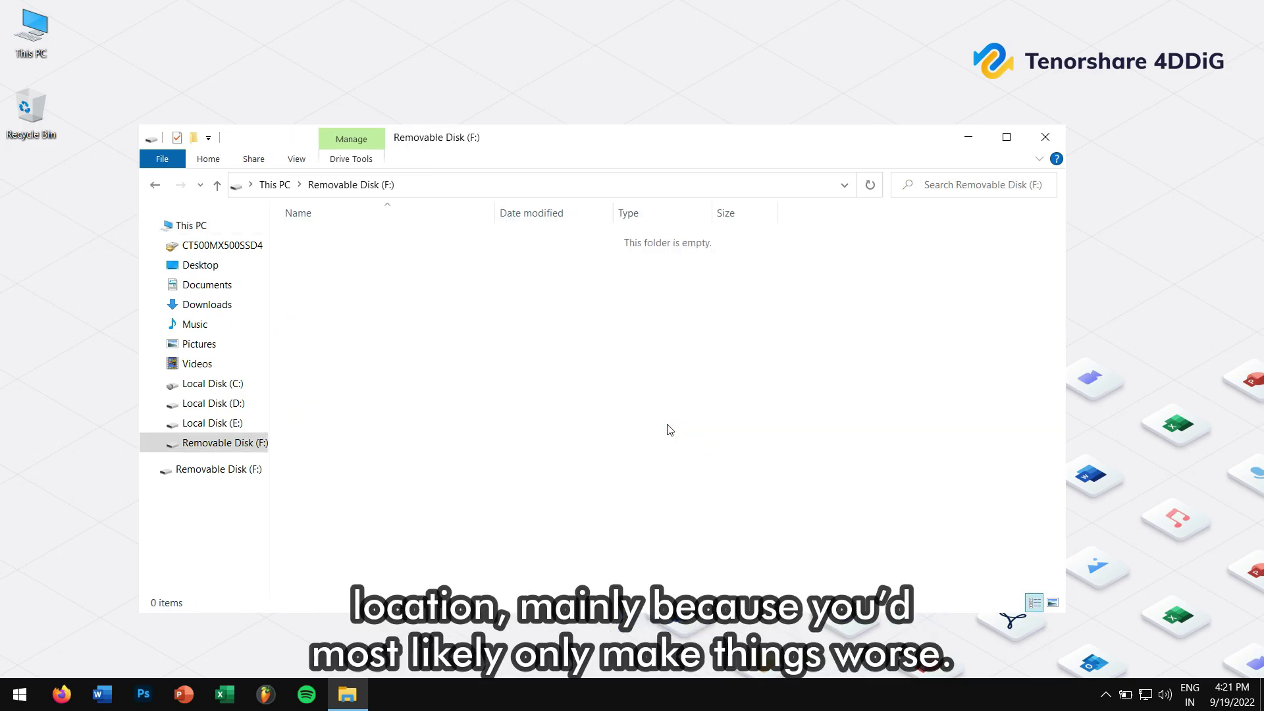
left_click_drag(669, 429, 442, 267)
right_click(442, 268)
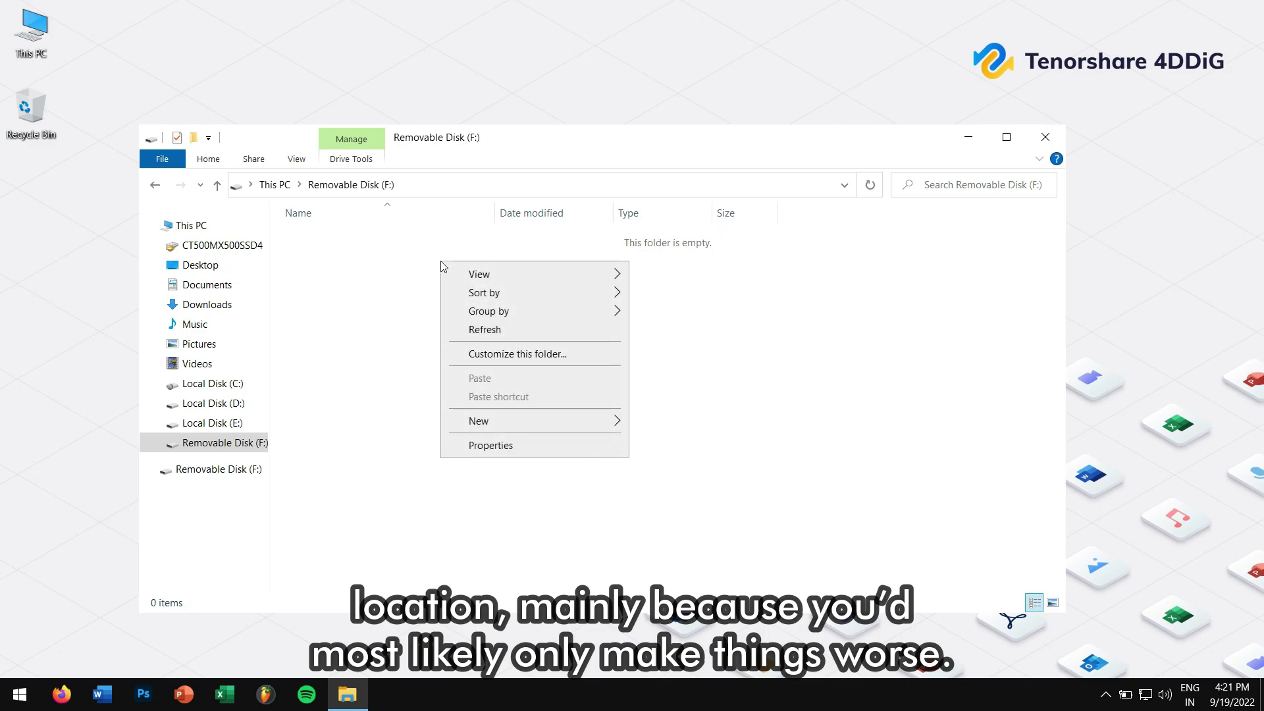
left_click(488, 330)
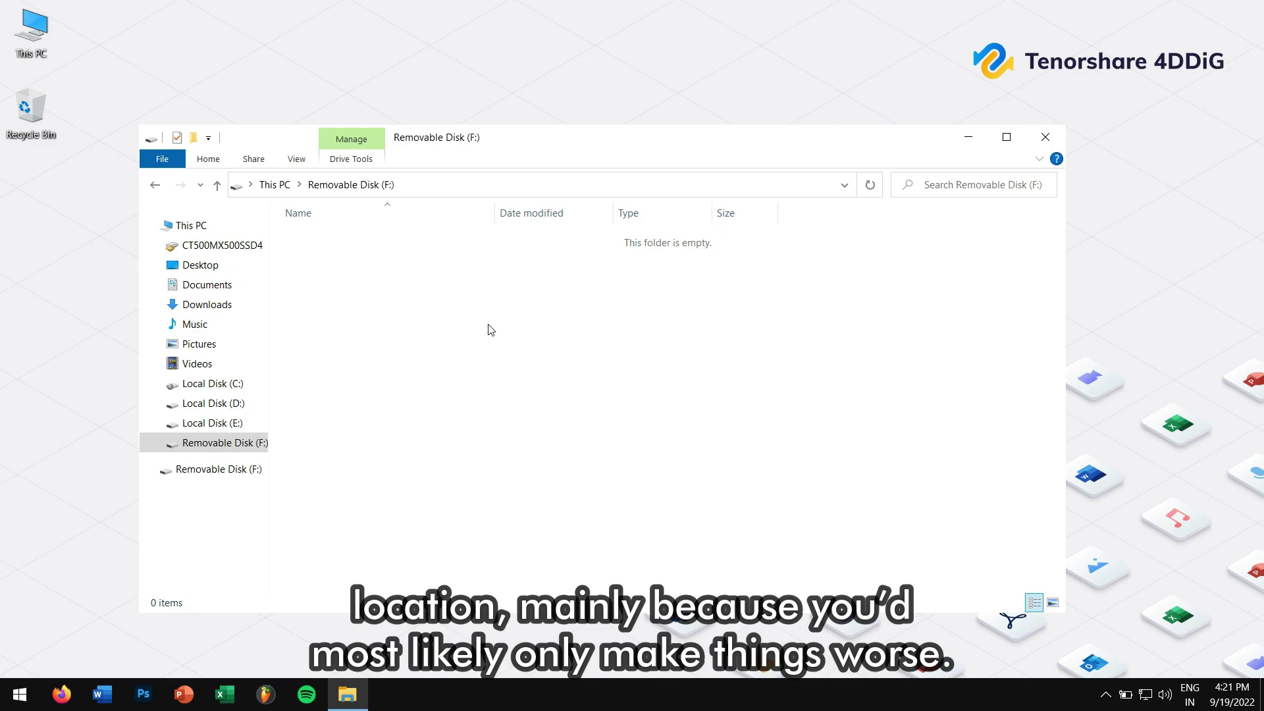
Step: Return to This PC and close File Explorer to the desktop
left_click(218, 185)
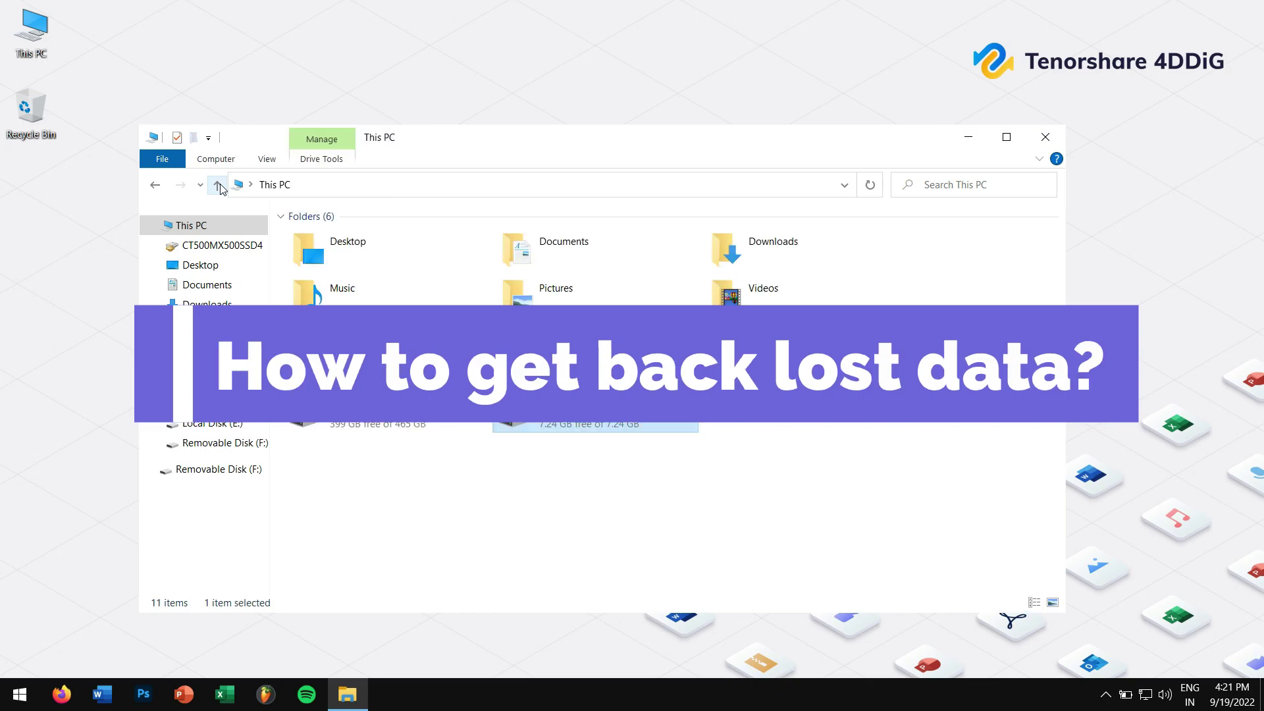
left_click(751, 452)
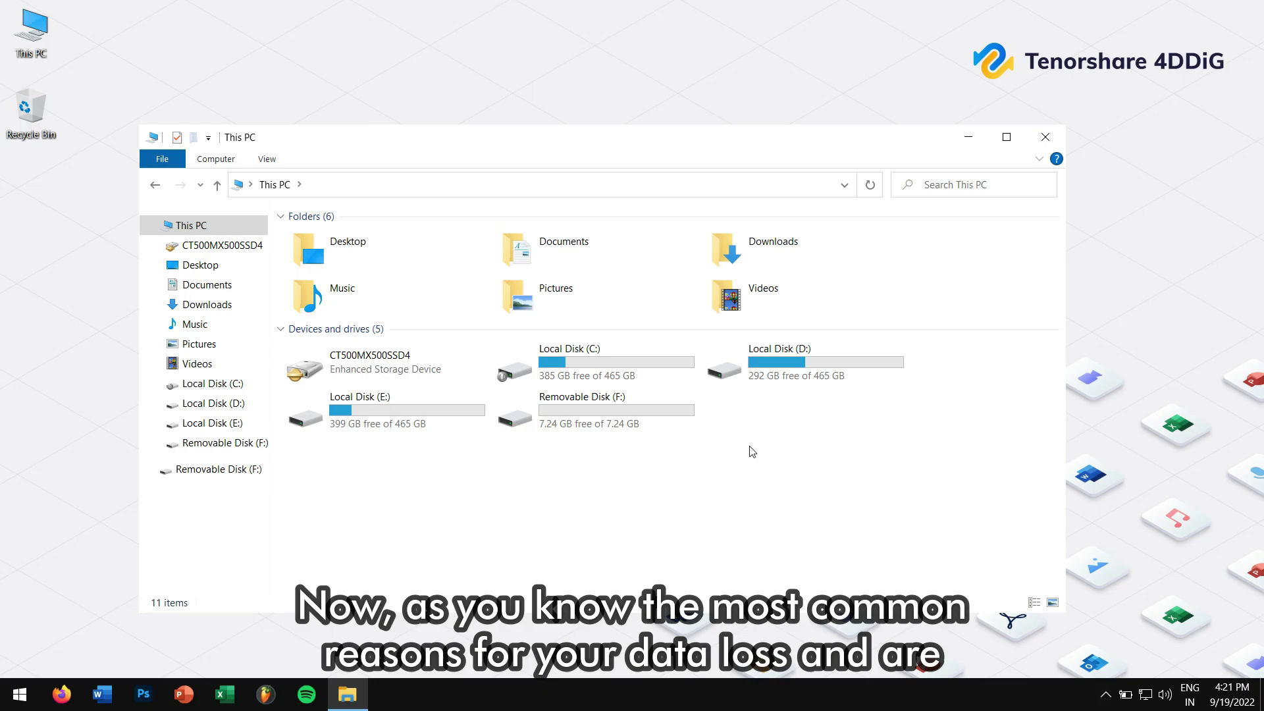
left_click(1044, 137)
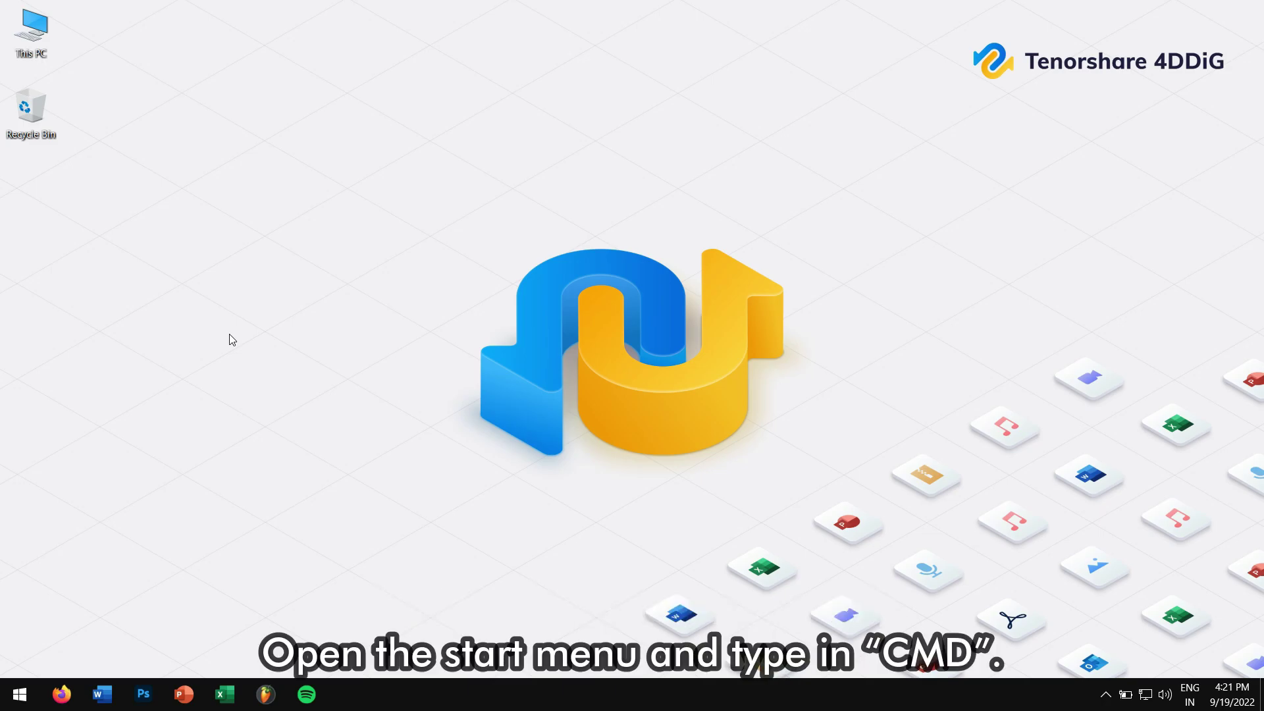
Step: Launch Command Prompt as administrator from the Start menu search for cmd
left_click(3, 703)
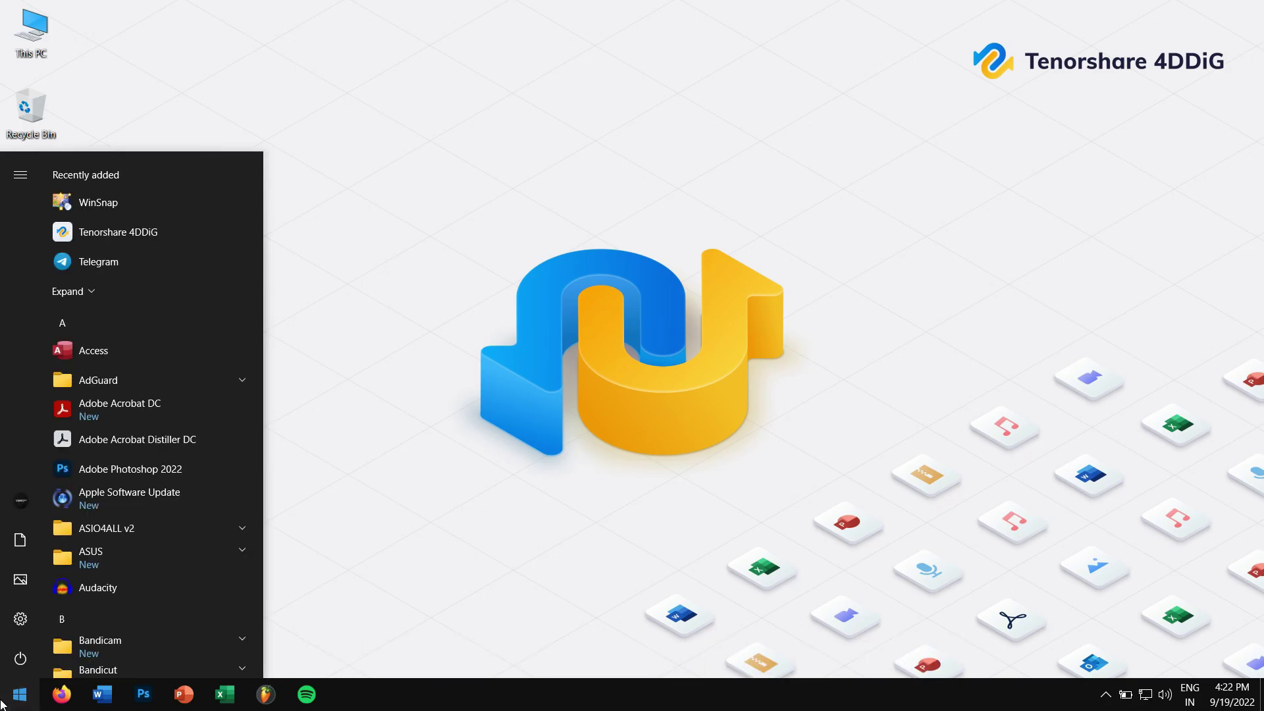
type("cmd")
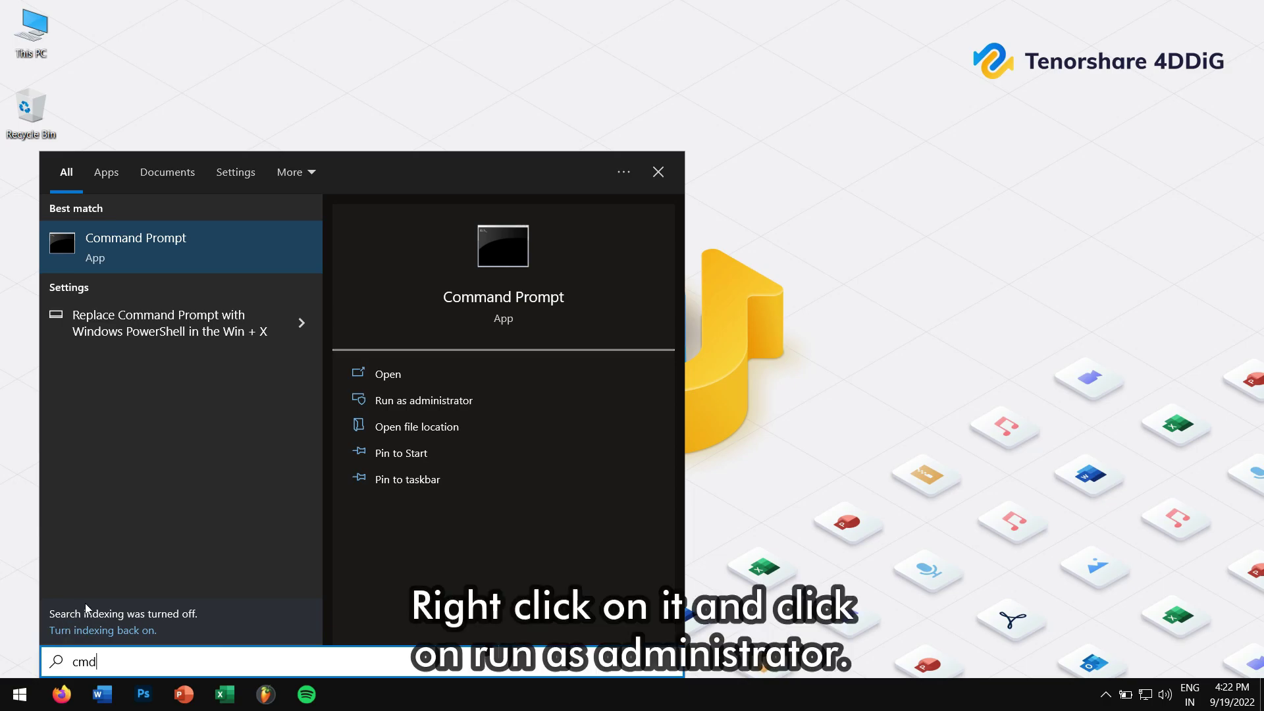
right_click(183, 243)
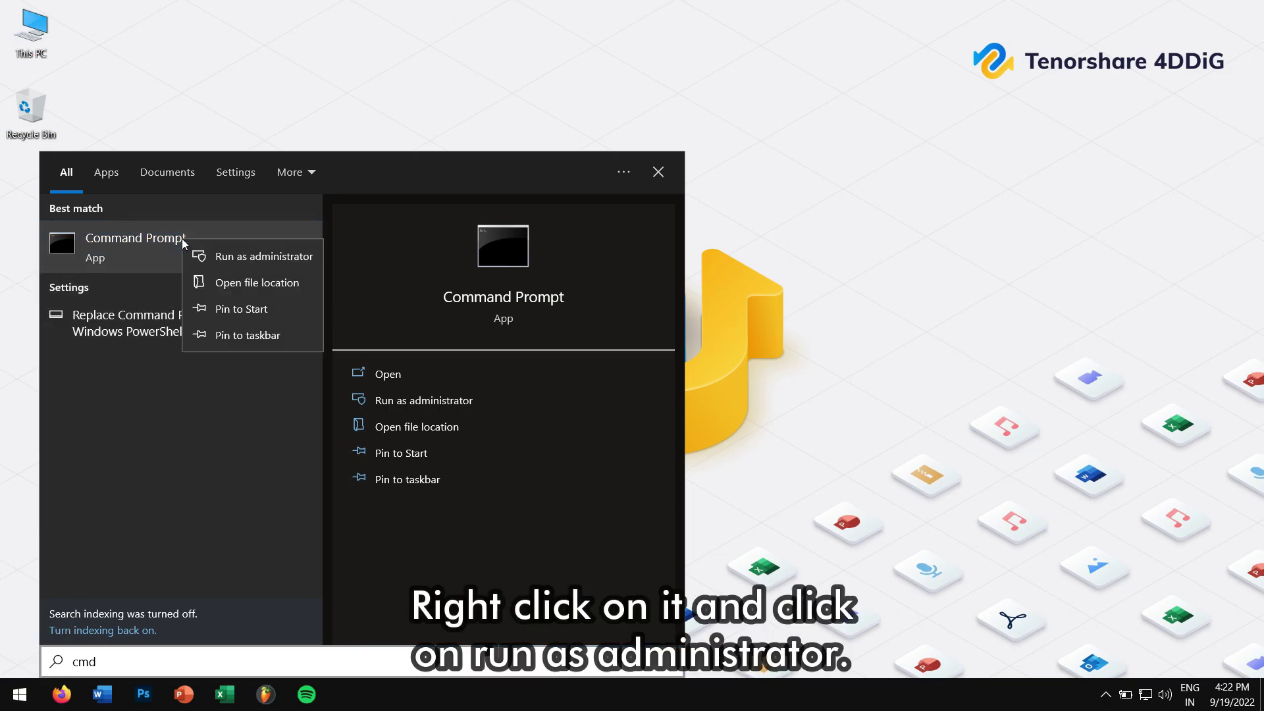
left_click(302, 260)
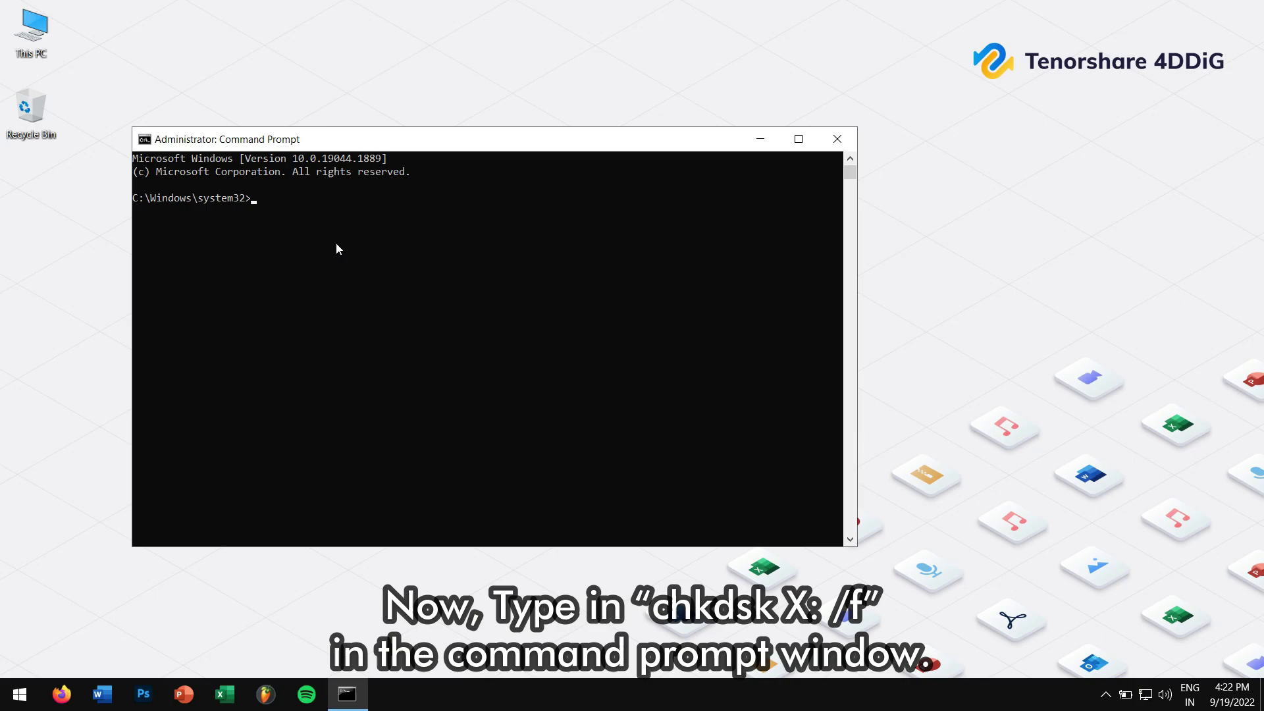
type("chkdsk X: /f")
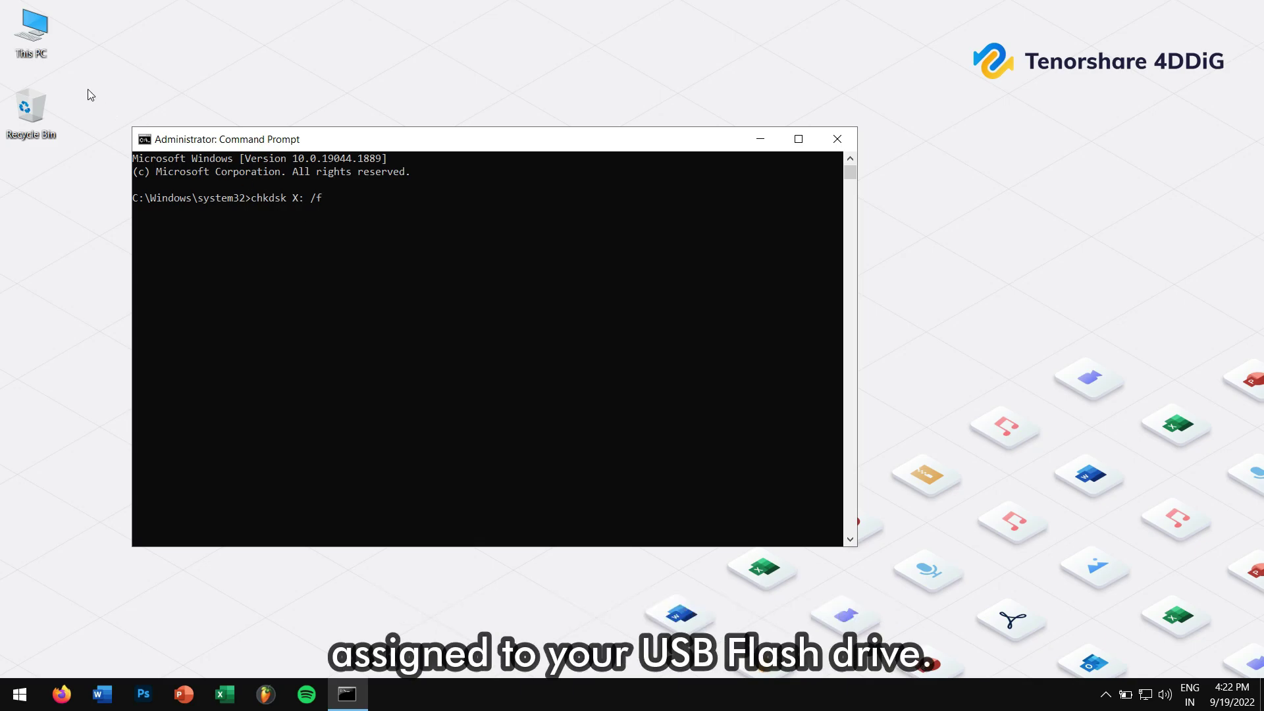
Step: Confirm the USB drive letter in This PC, then run chkdsk F: /f
double_click(32, 35)
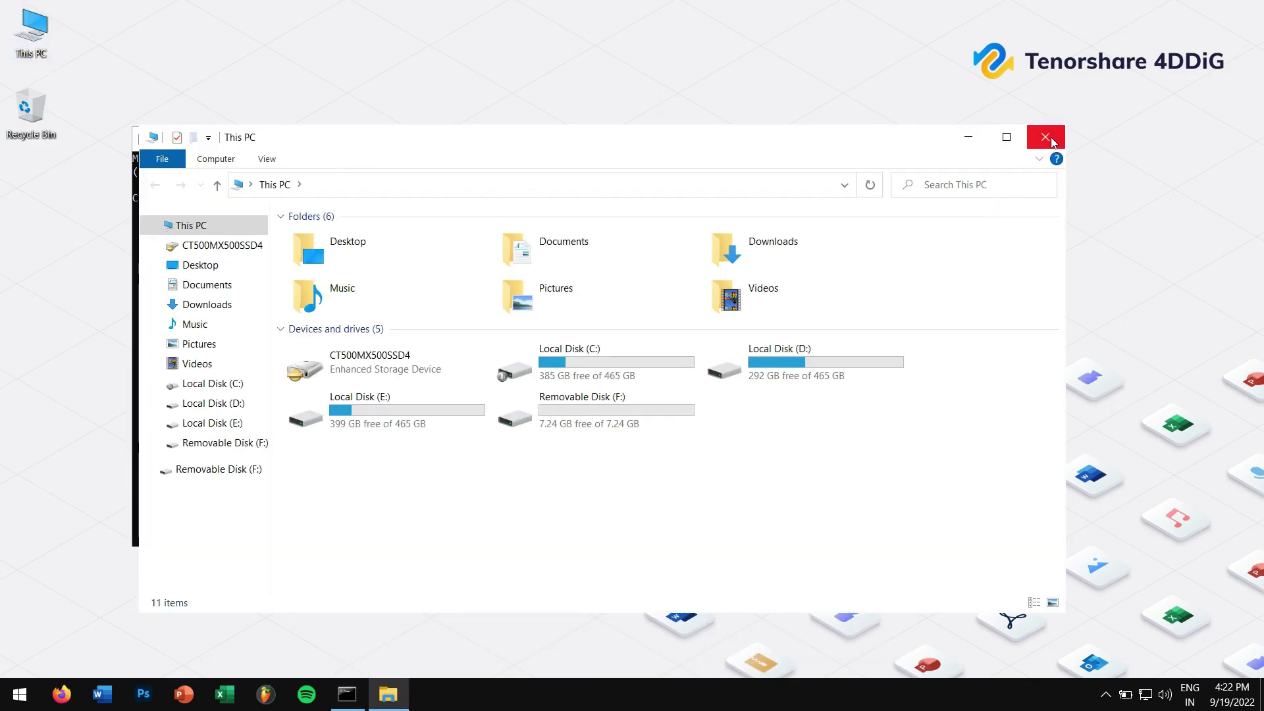
left_click(1045, 137)
key("BackSpace")
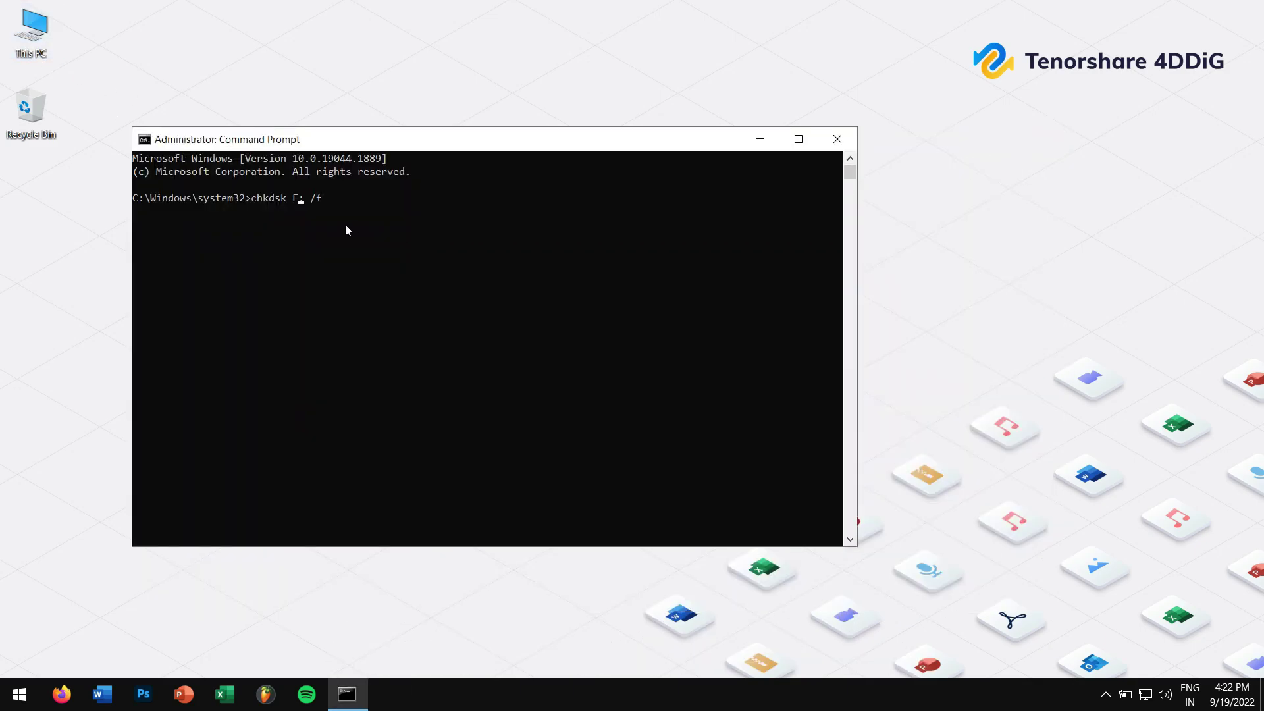
type("F")
key("Return")
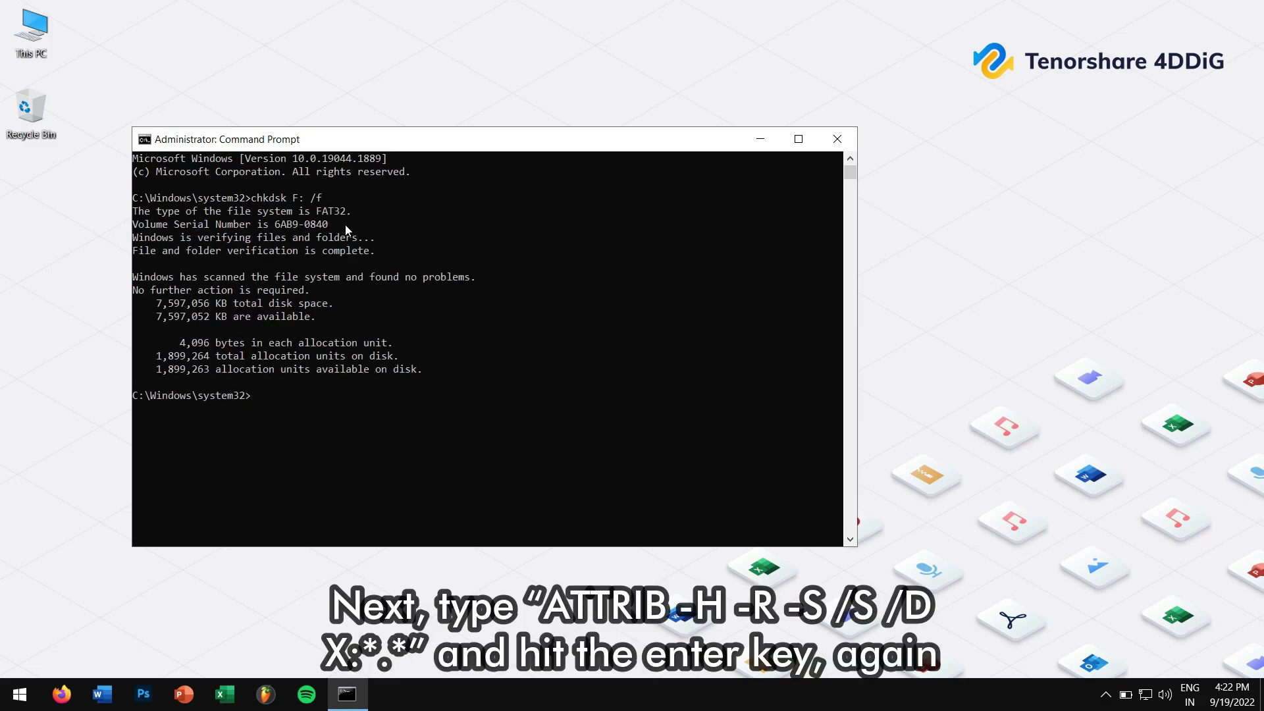
type("ATTRIB -H -R -S /S /D X:*.*")
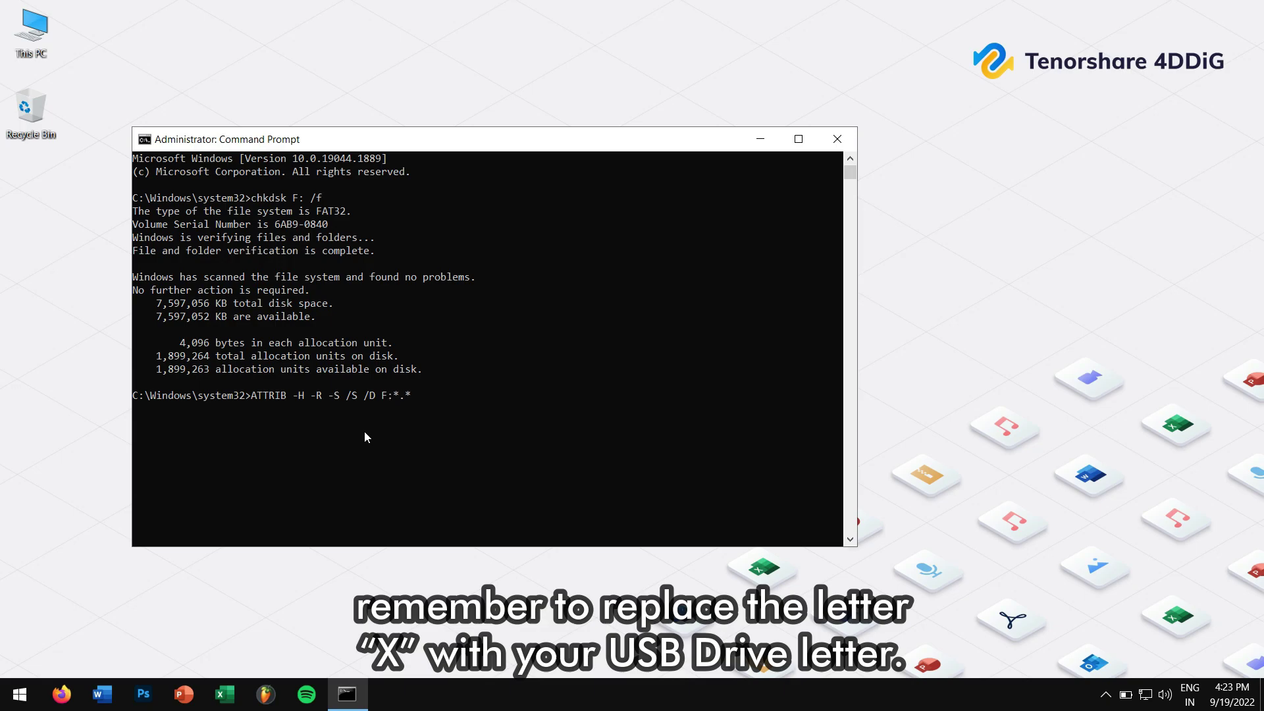
Step: Run ATTRIB -H -R -S /S /D F:*.* to unhide files, then reopen This PC
key("Return")
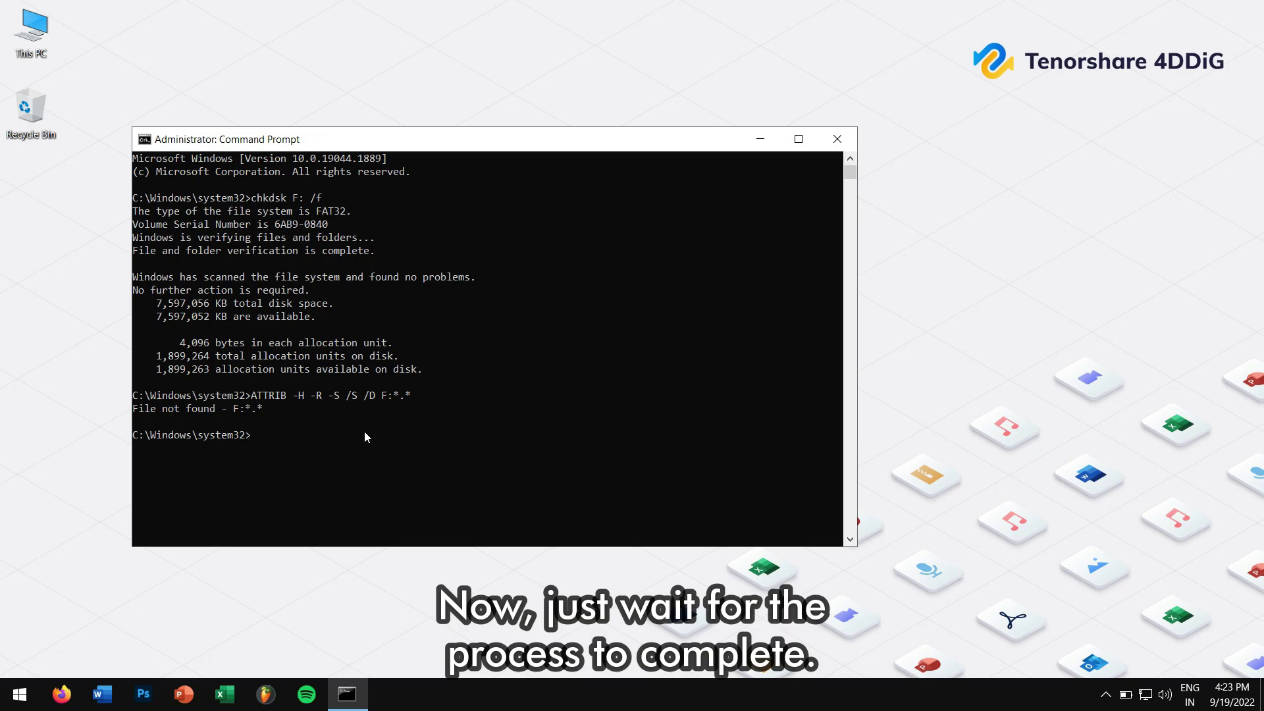
type("ATTRIB -H -R -S /S /D X:*.*")
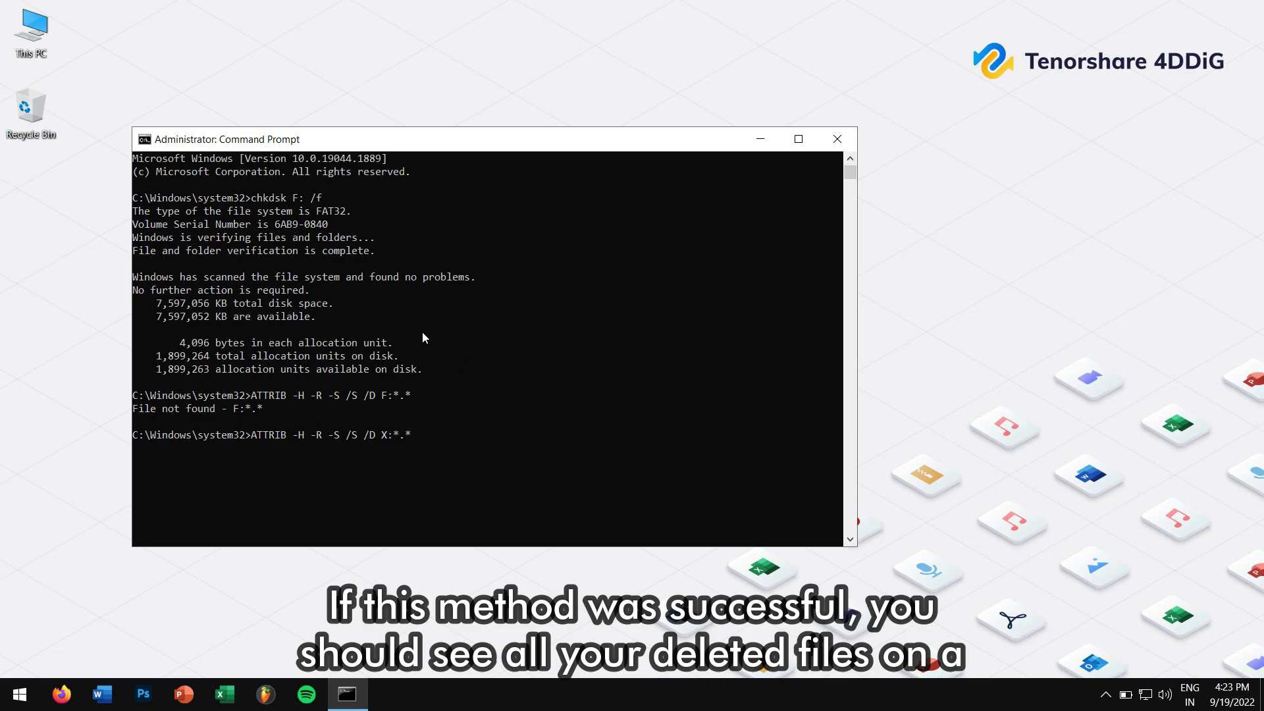
double_click(53, 41)
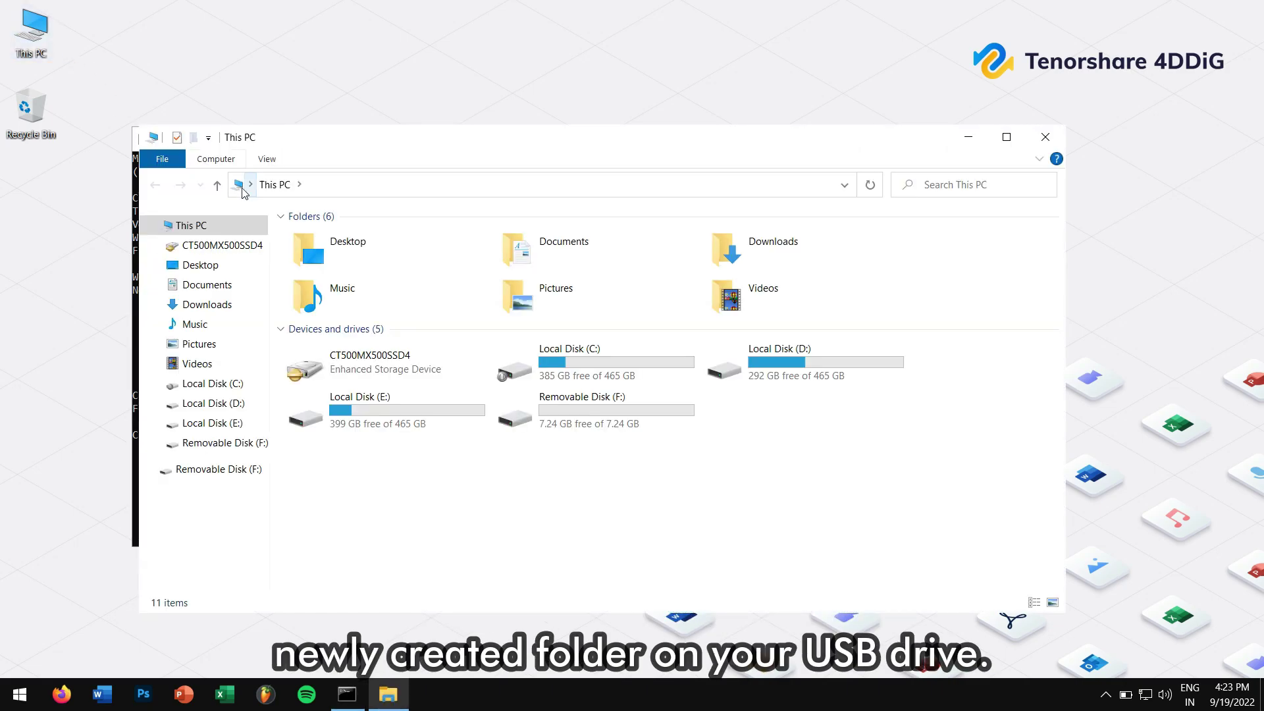
Step: Open Removable Disk (F:) to see it is still empty, then close Explorer and Command Prompt
double_click(551, 409)
left_click_drag(556, 416, 325, 233)
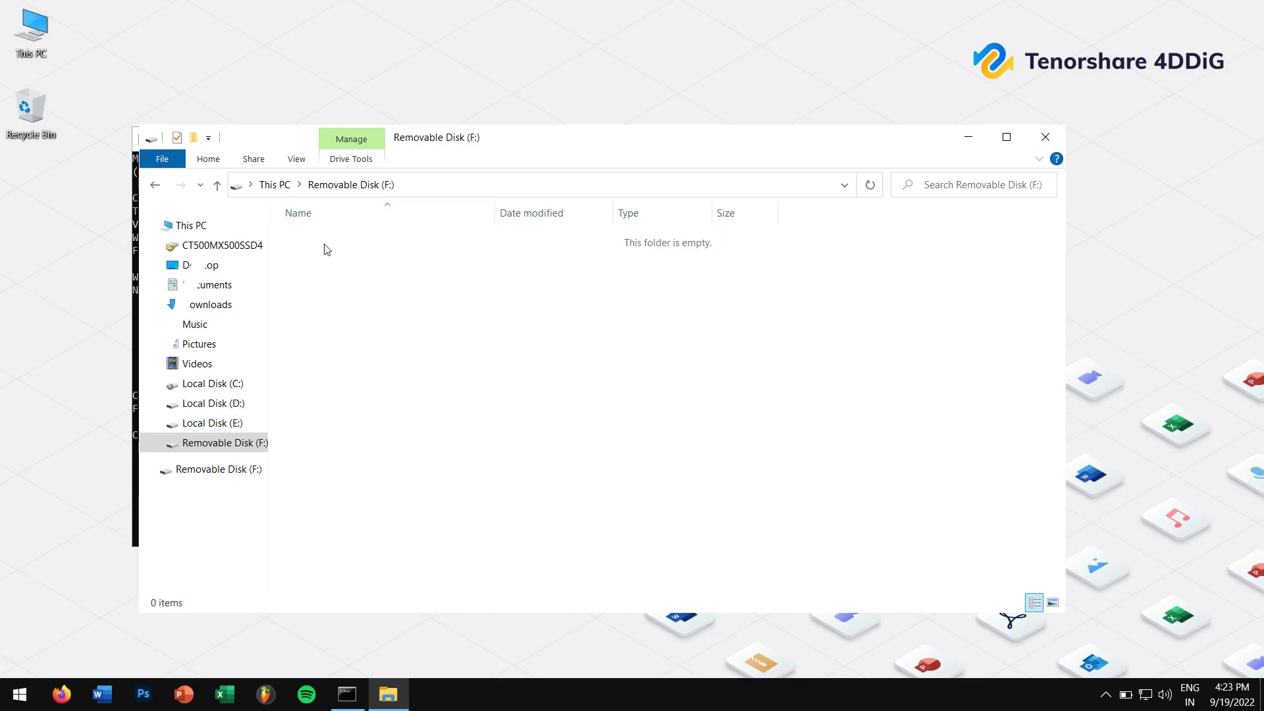
left_click(1056, 142)
left_click(837, 140)
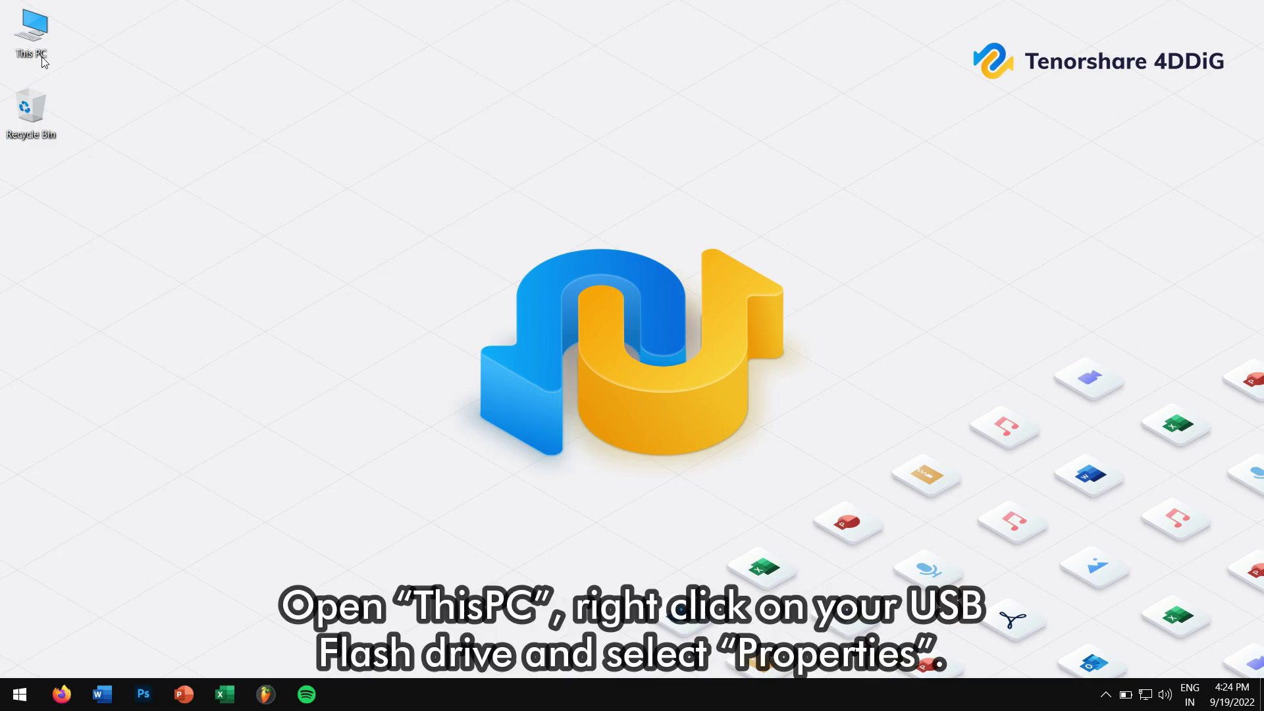
Step: Open This PC and bring up the Properties dialog for Removable Disk (F:)
double_click(33, 41)
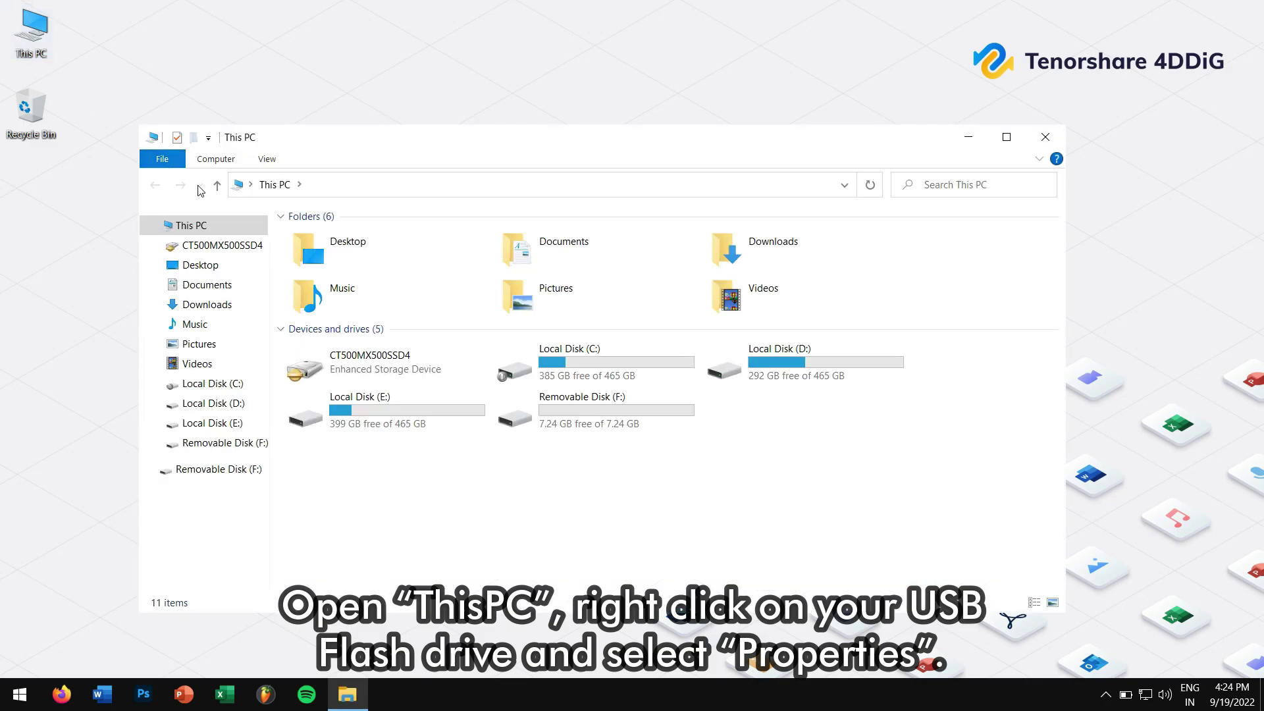
right_click(568, 406)
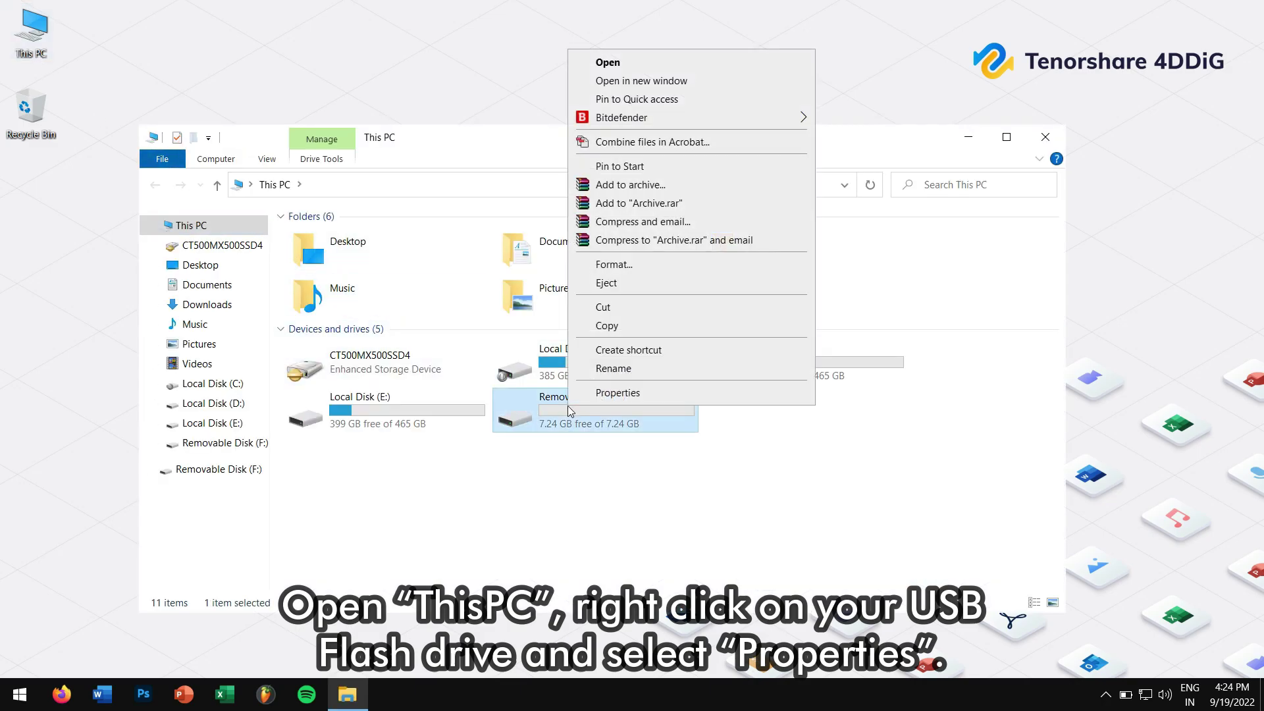
left_click(615, 395)
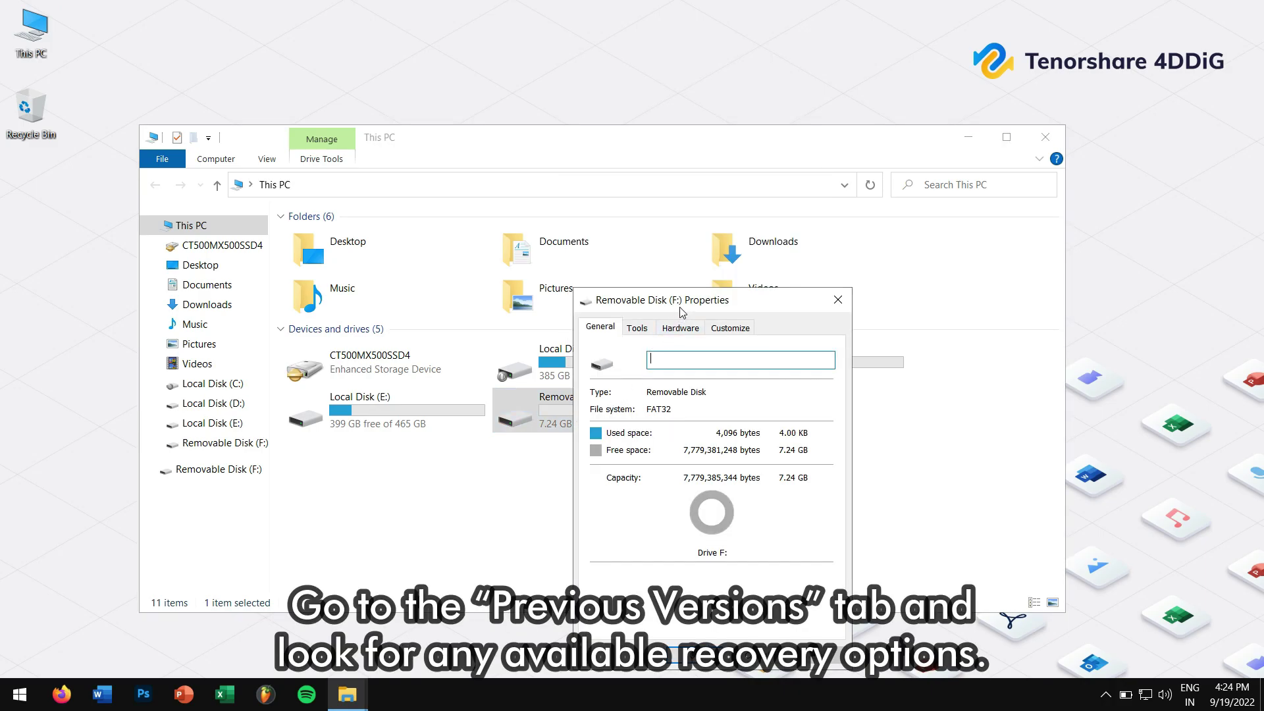
left_click_drag(680, 306, 573, 235)
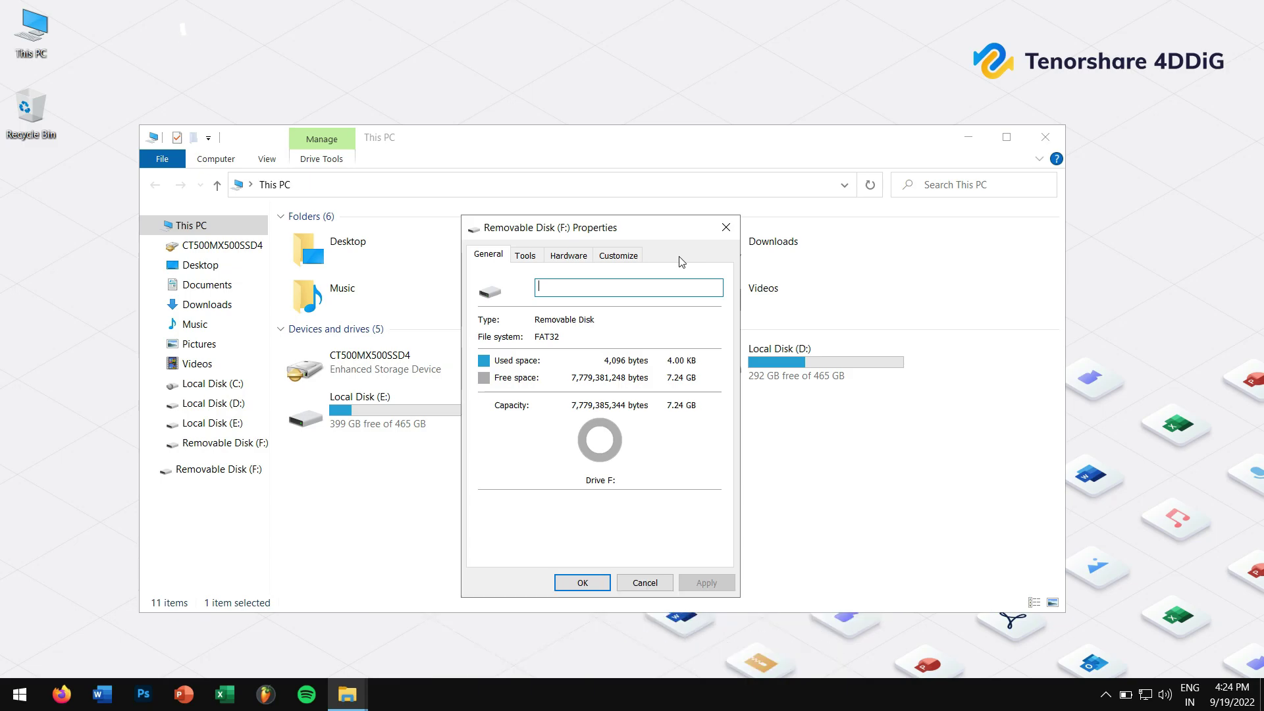
Step: Close the drive properties and This PC window, then refresh the desktop
left_click(726, 228)
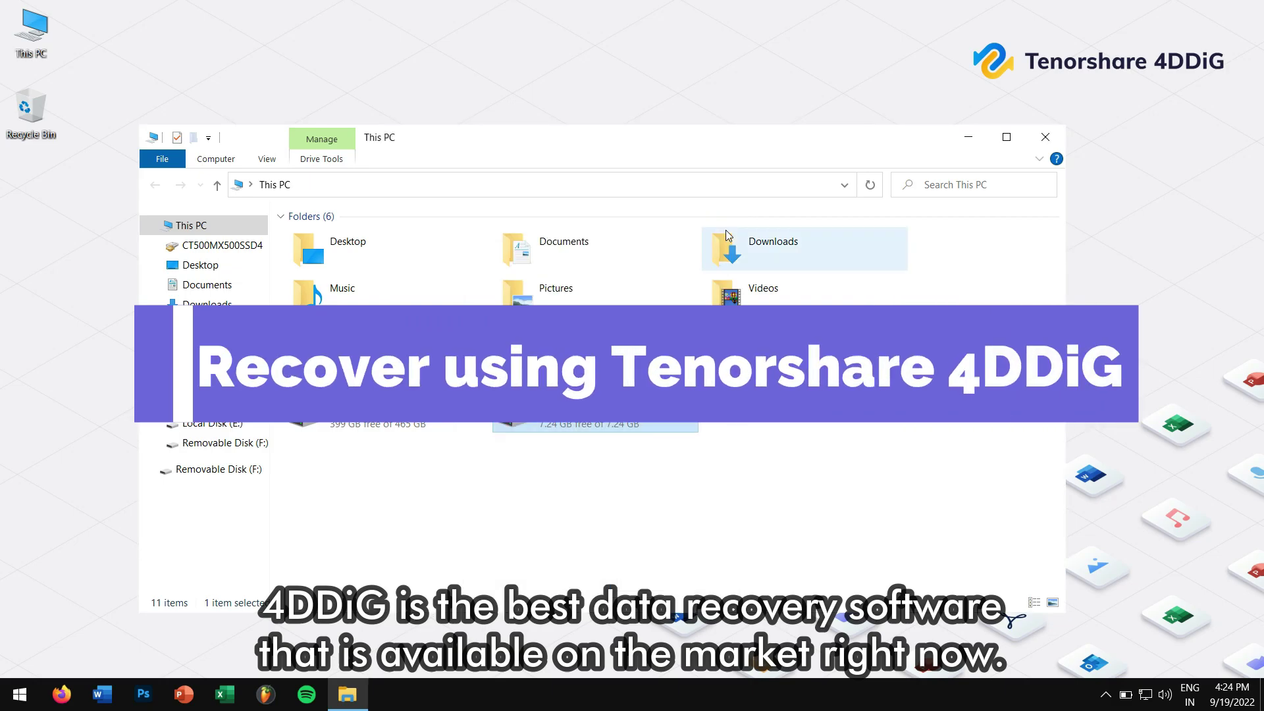
left_click(1046, 141)
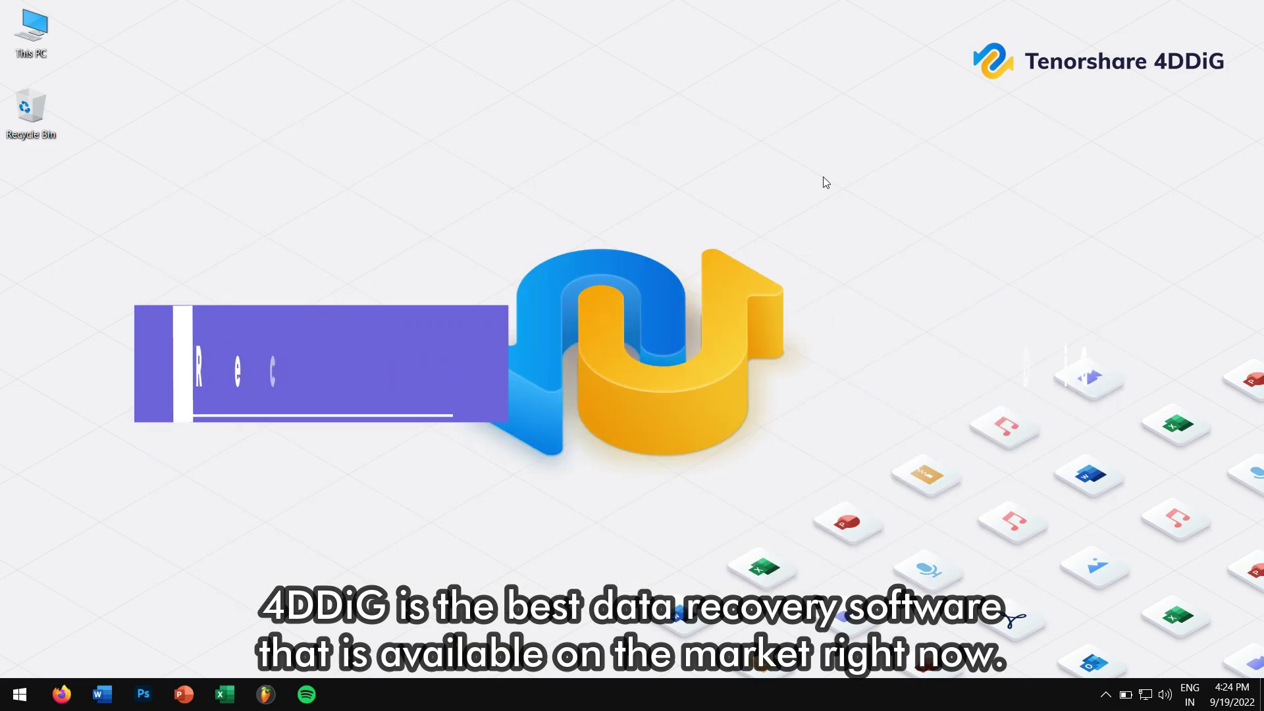
right_click(212, 214)
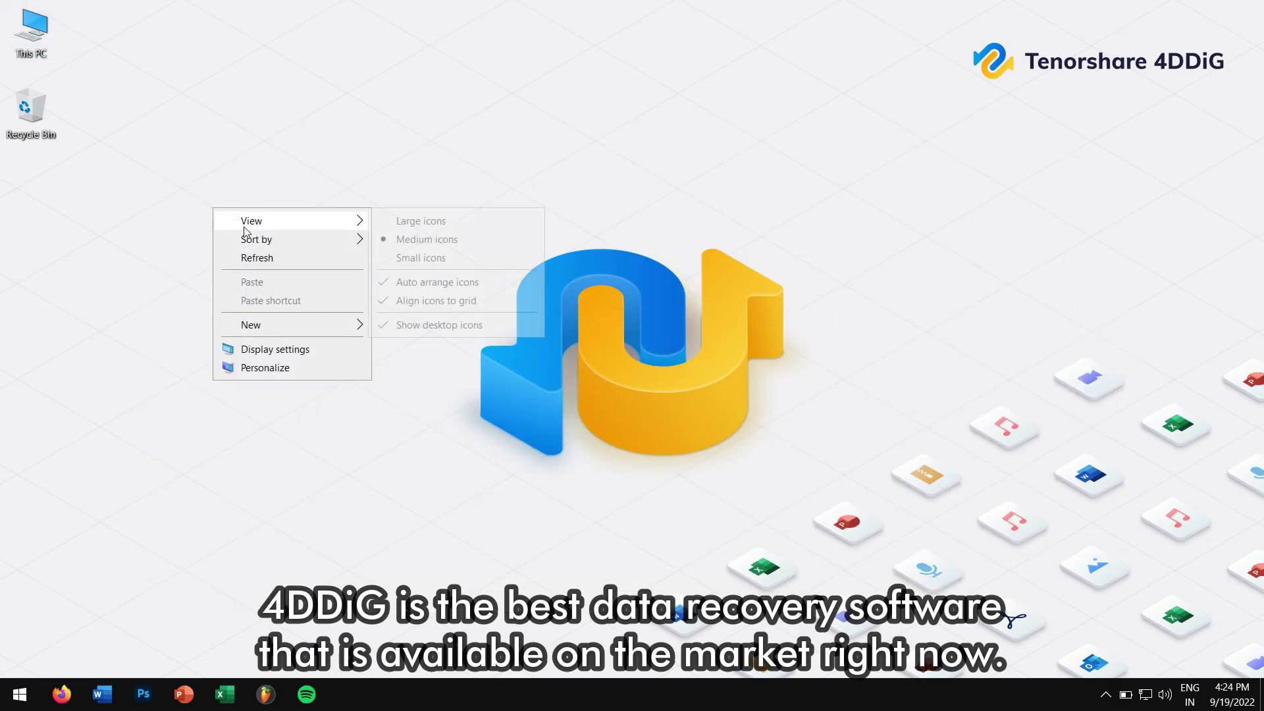
left_click(310, 263)
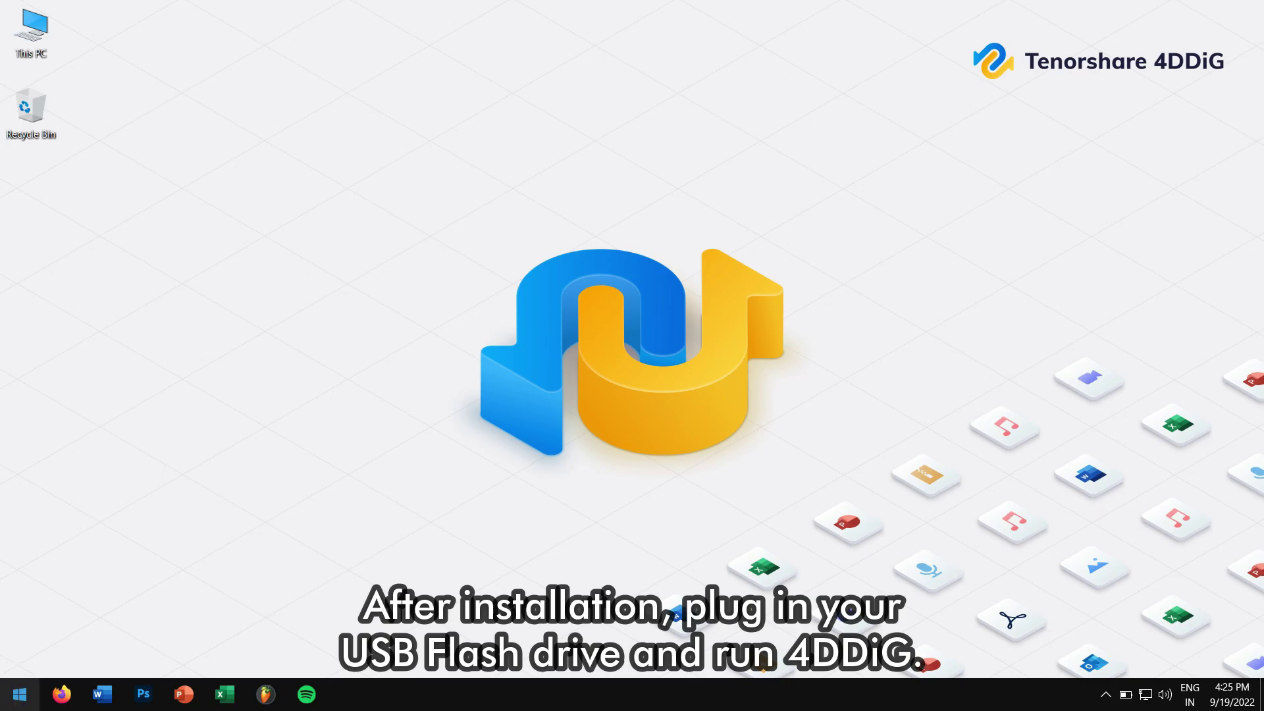
Step: Launch Tenorshare 4DDiG, choose USB Drive (F:) and scan it for all file types
left_click(19, 694)
left_click(165, 235)
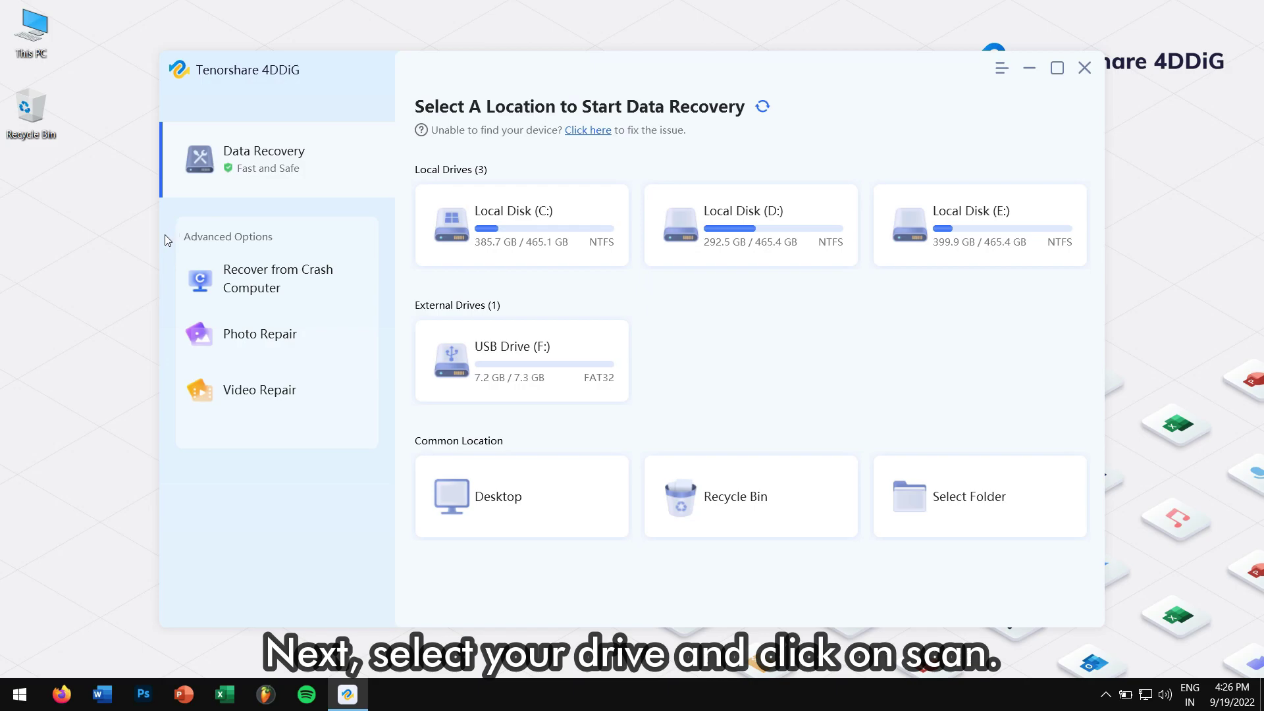
mouse_move(522, 361)
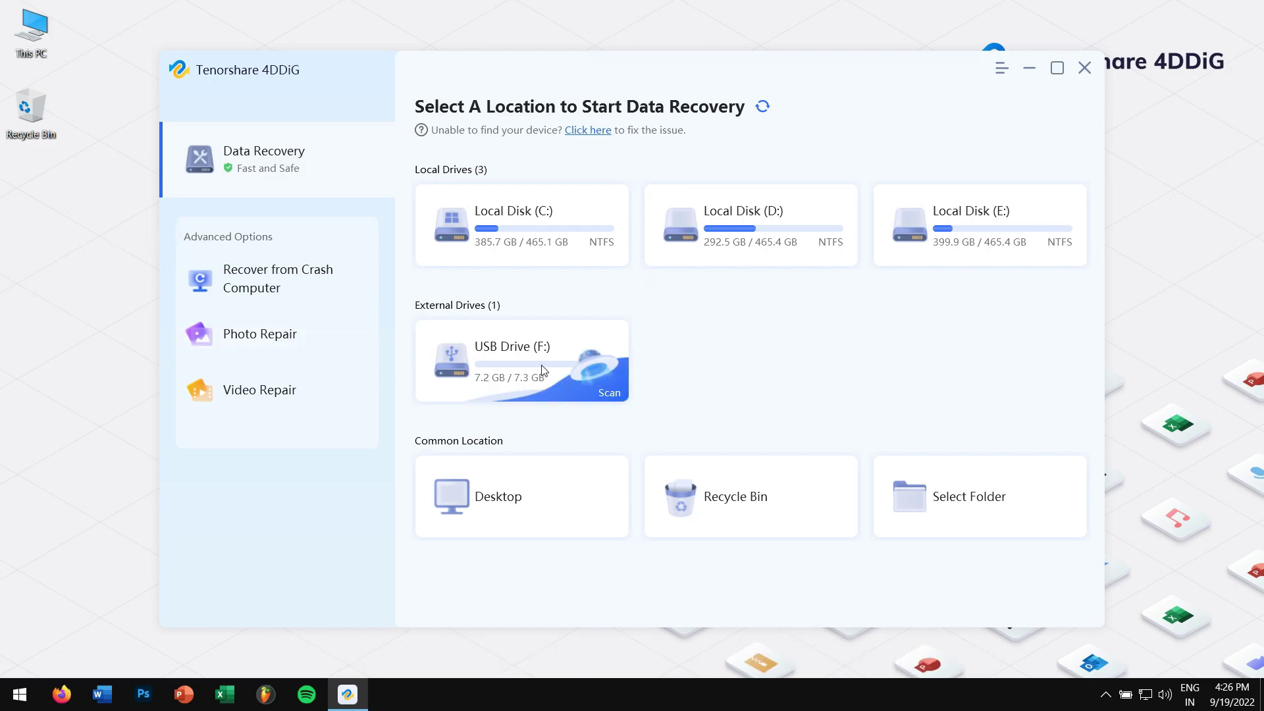
left_click(605, 395)
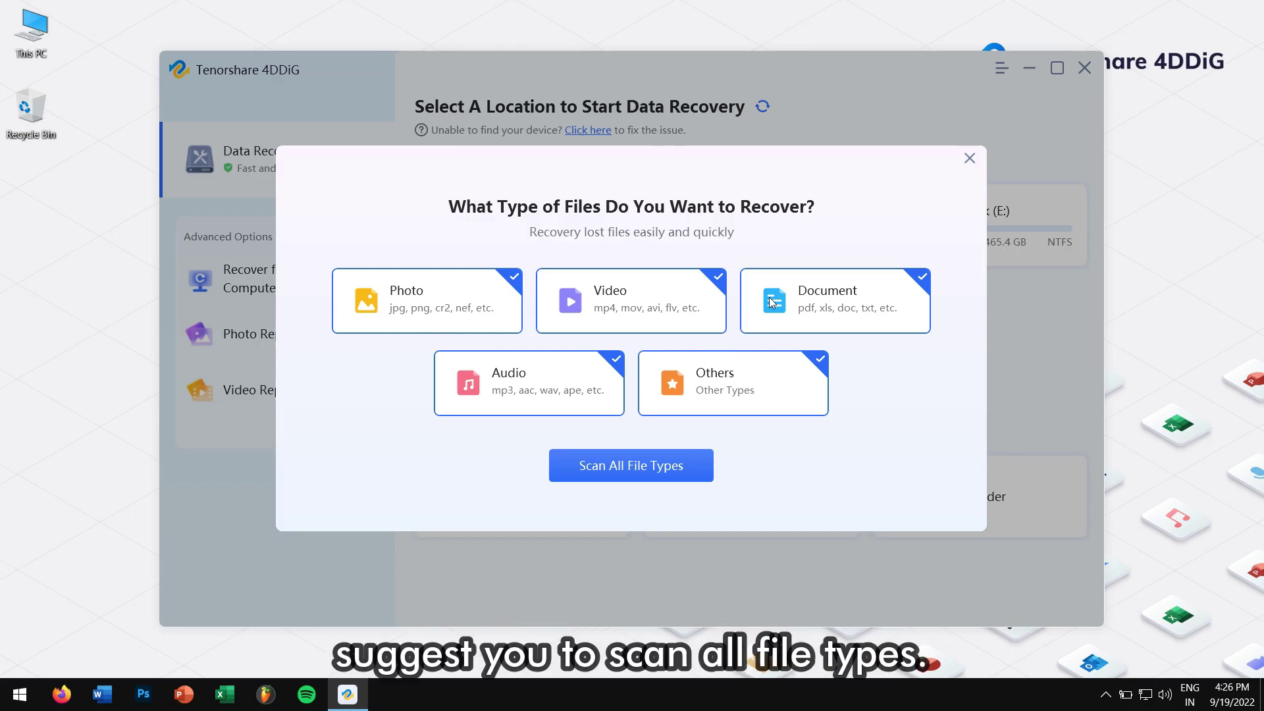
left_click(633, 468)
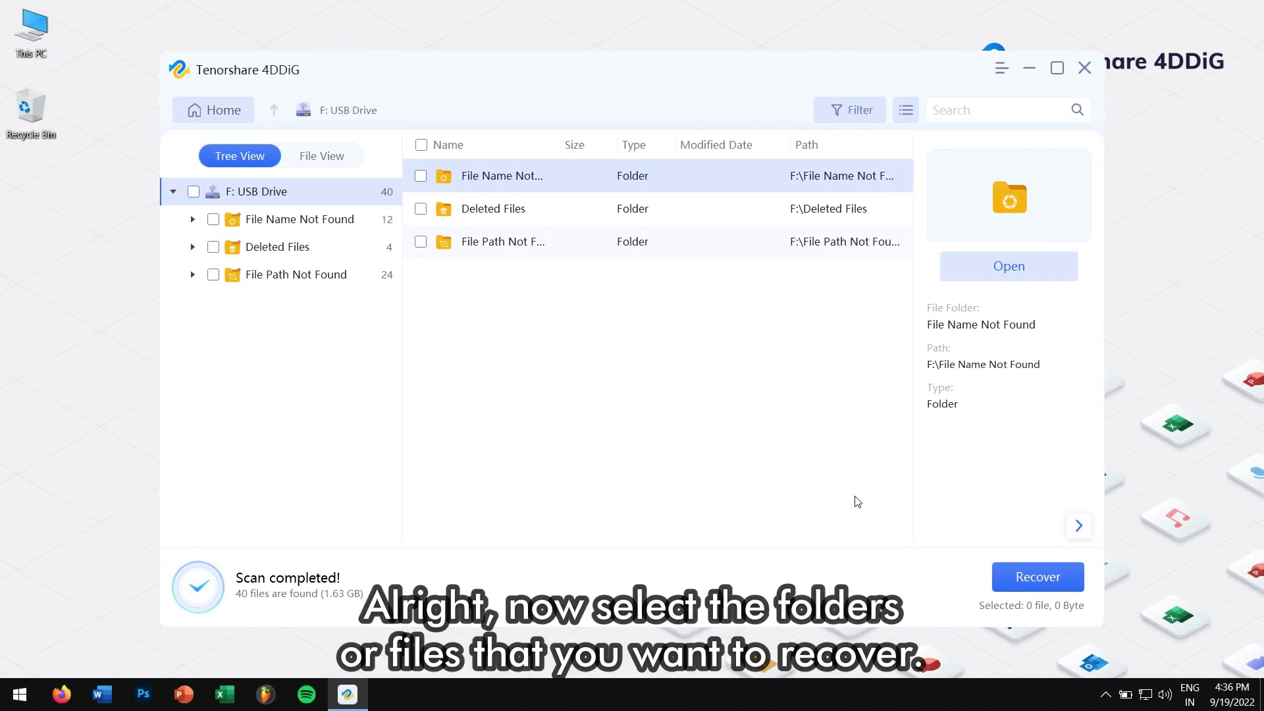
Step: In the results, go to File Name Not Found > mp4 and recover MP4_886095872.mp4
double_click(542, 240)
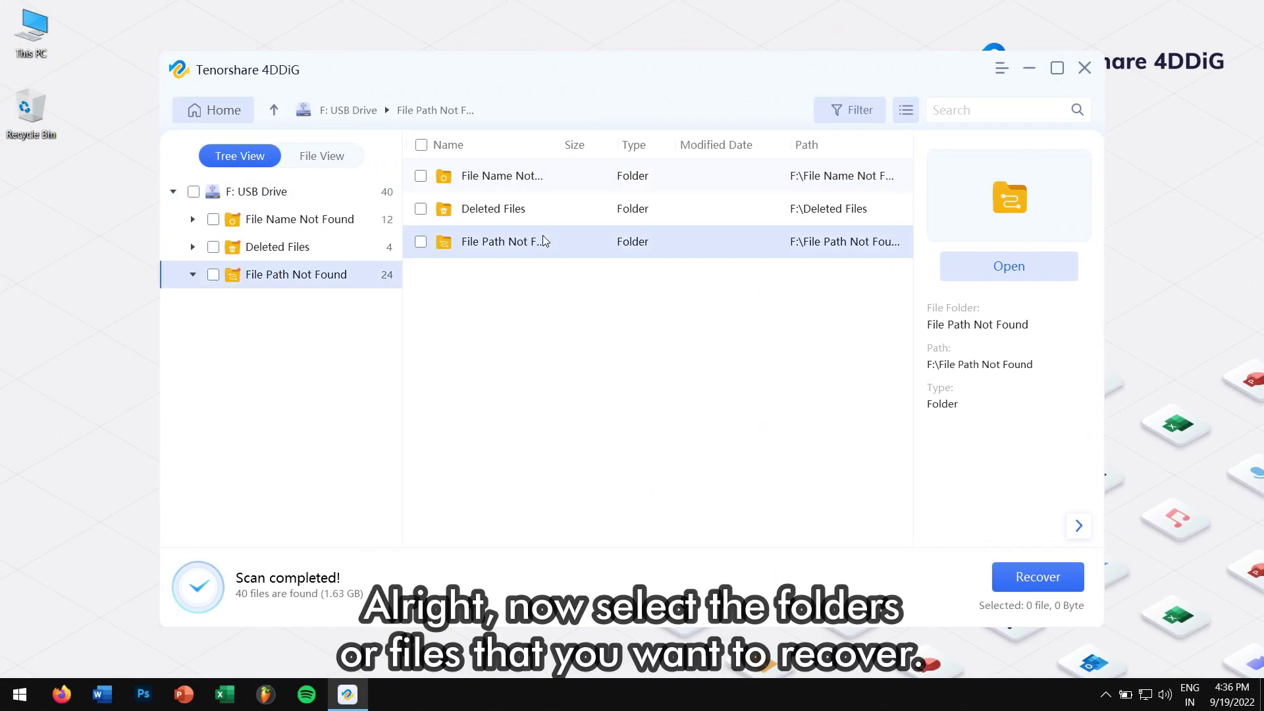
left_click(274, 109)
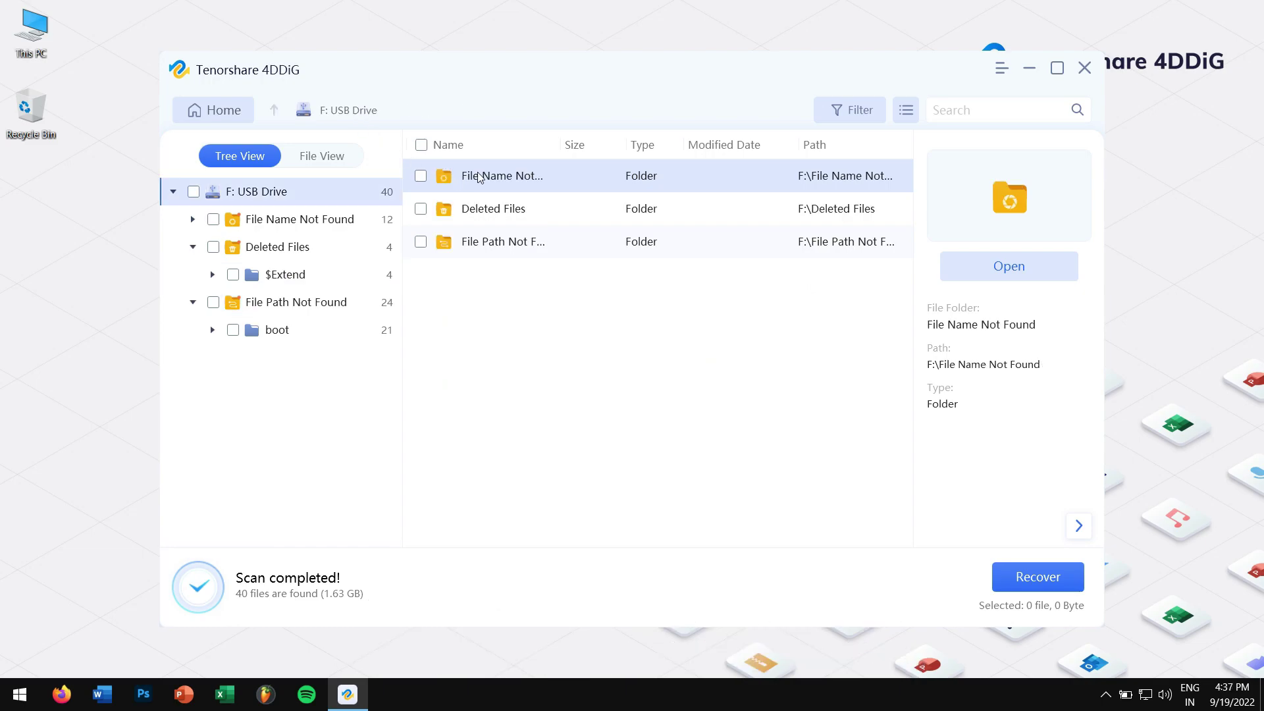
double_click(488, 168)
double_click(481, 279)
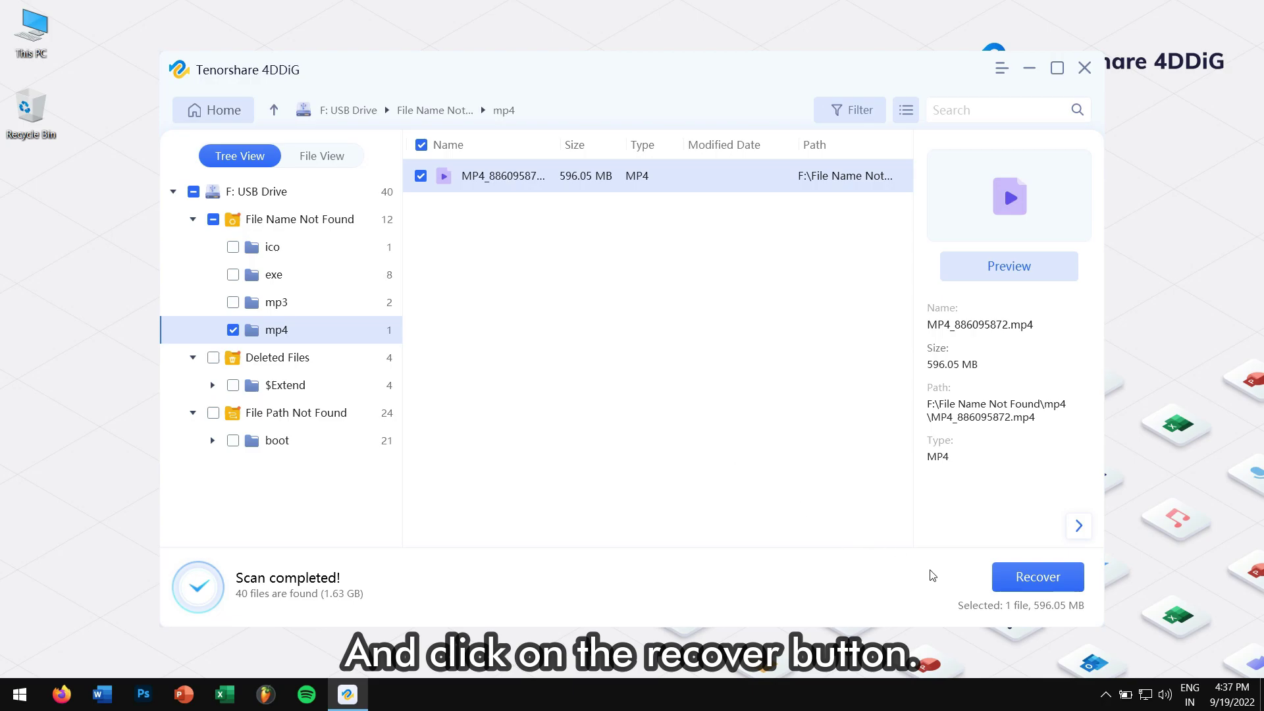
left_click(1025, 582)
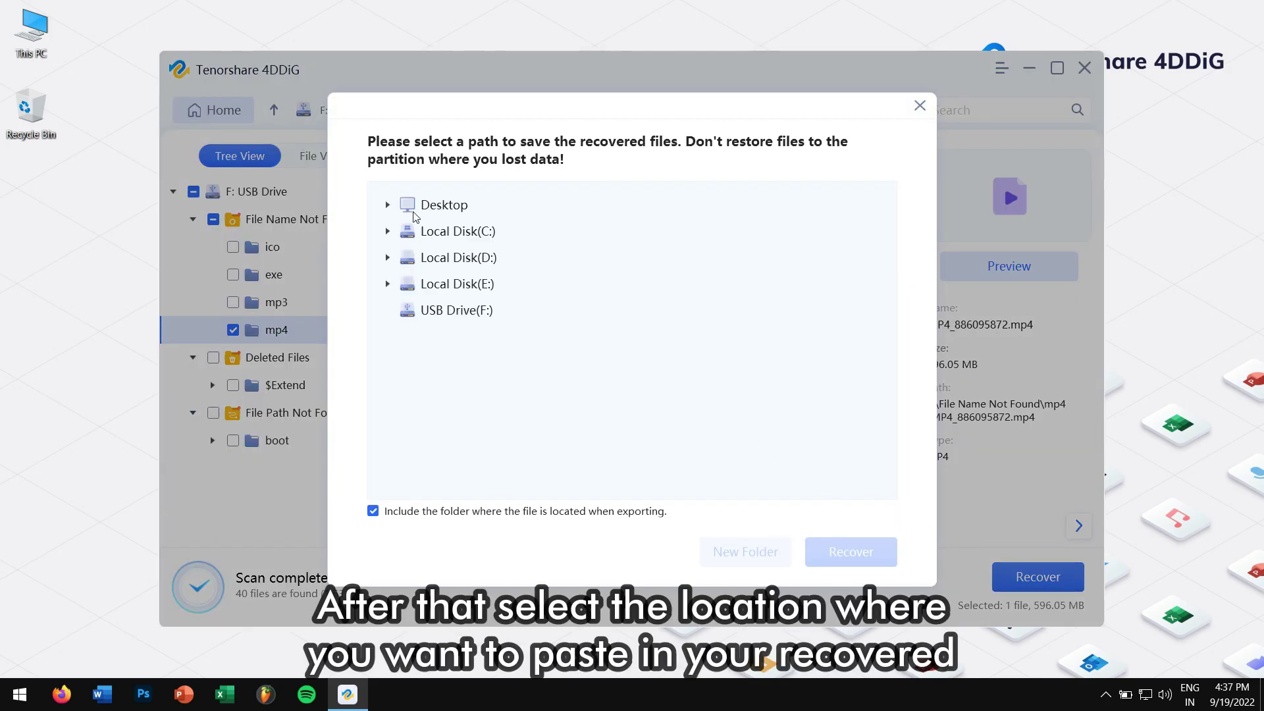
Step: Save the recovered MP4 to the Desktop and open the resulting 4DDIG recovery folder
left_click(454, 207)
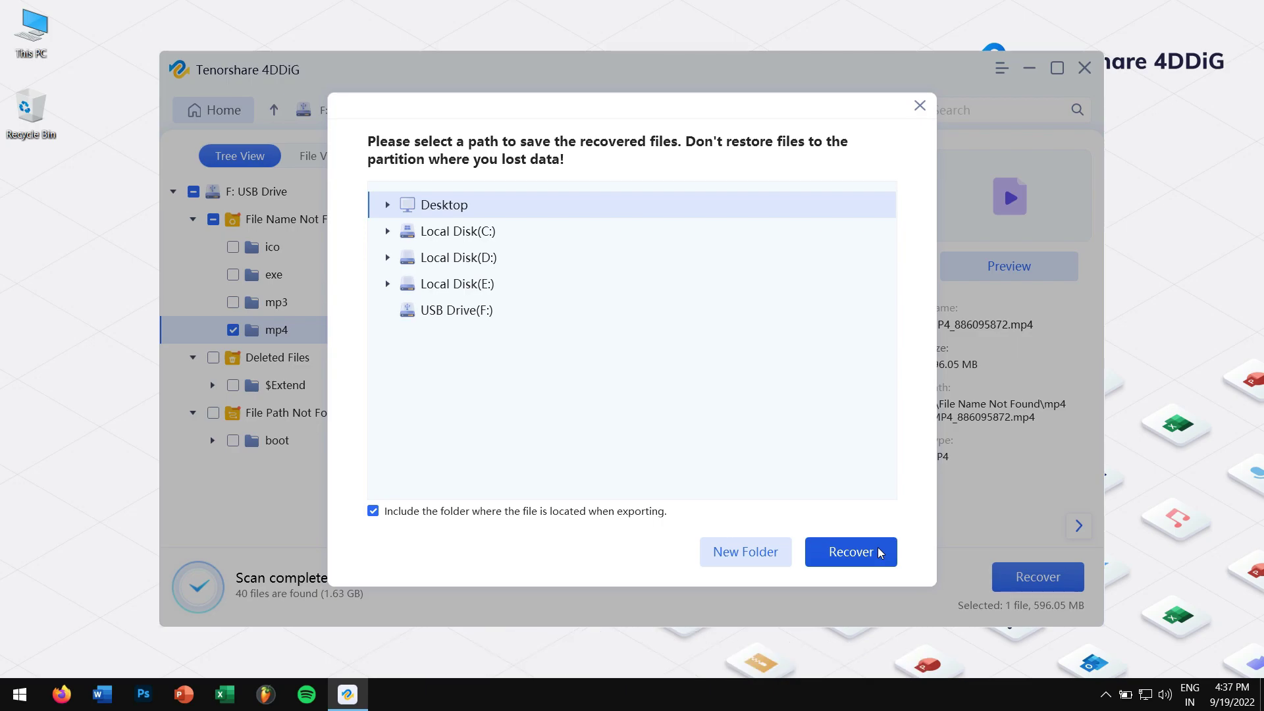
left_click(877, 551)
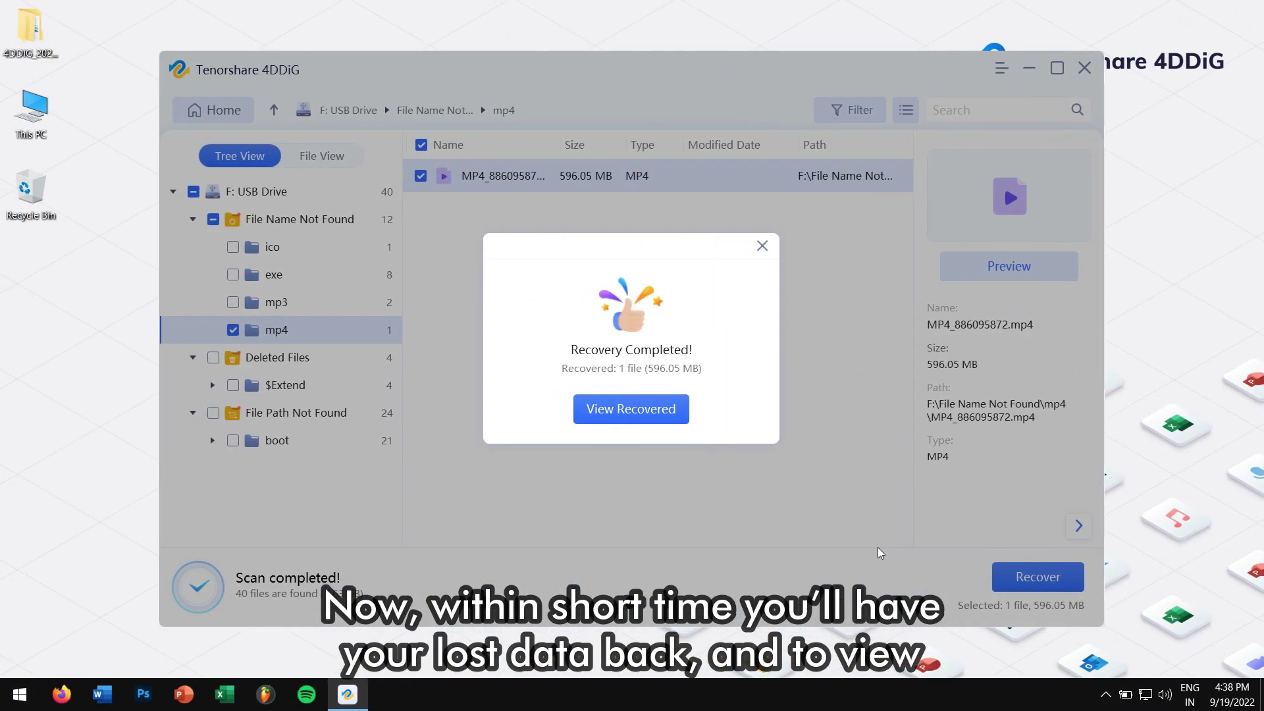
left_click(647, 419)
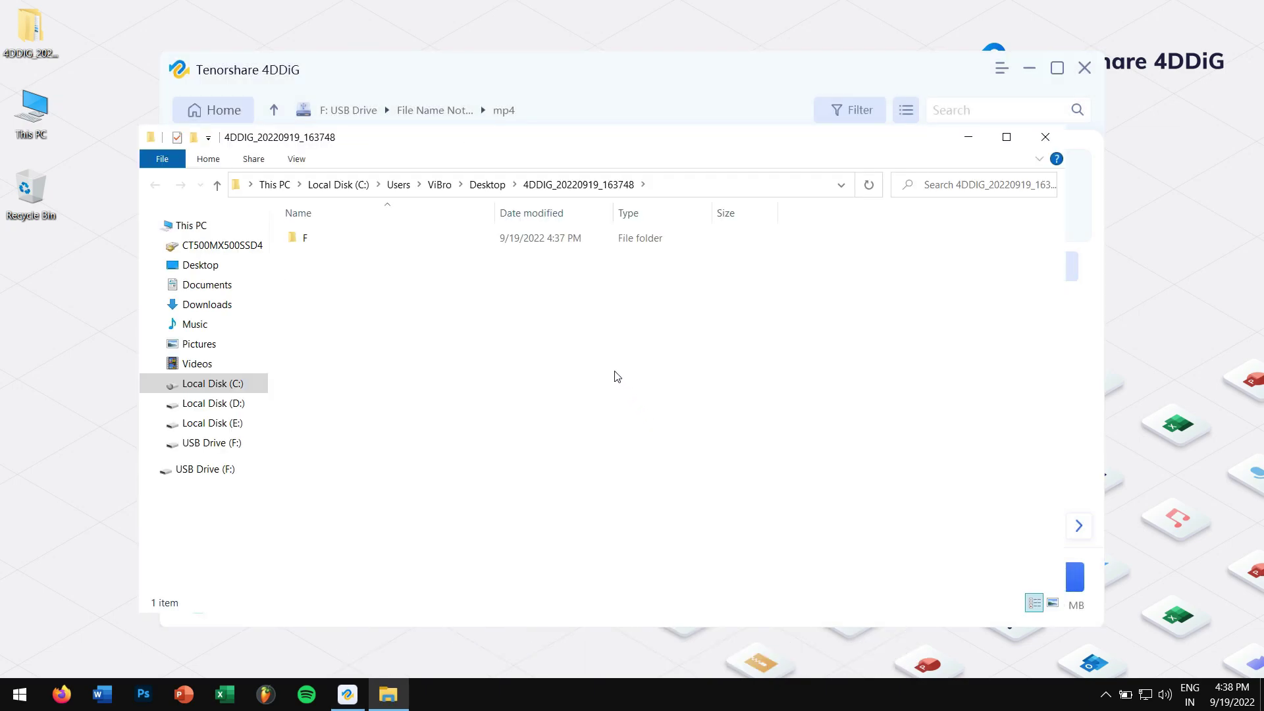
Step: Browse F › File Name Not Found › mp4, select MP4_886095872.mp4, and close the Explorer window
double_click(523, 245)
left_click(524, 248)
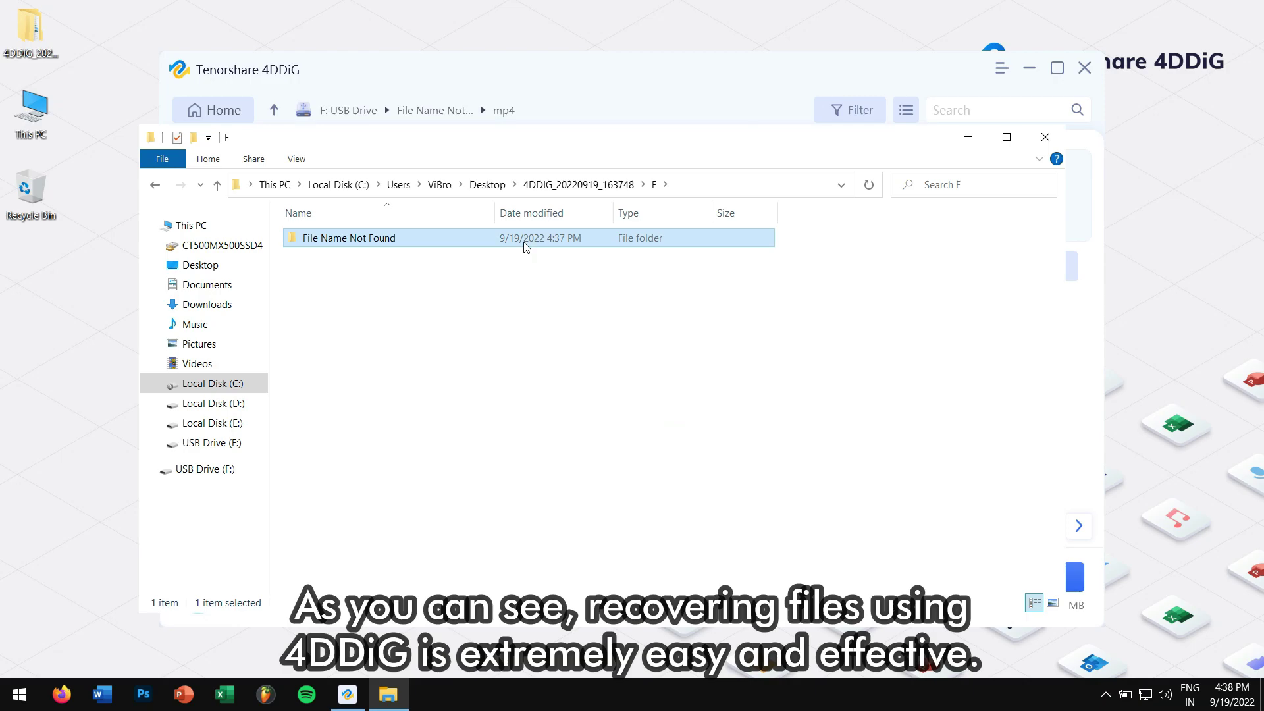
double_click(402, 245)
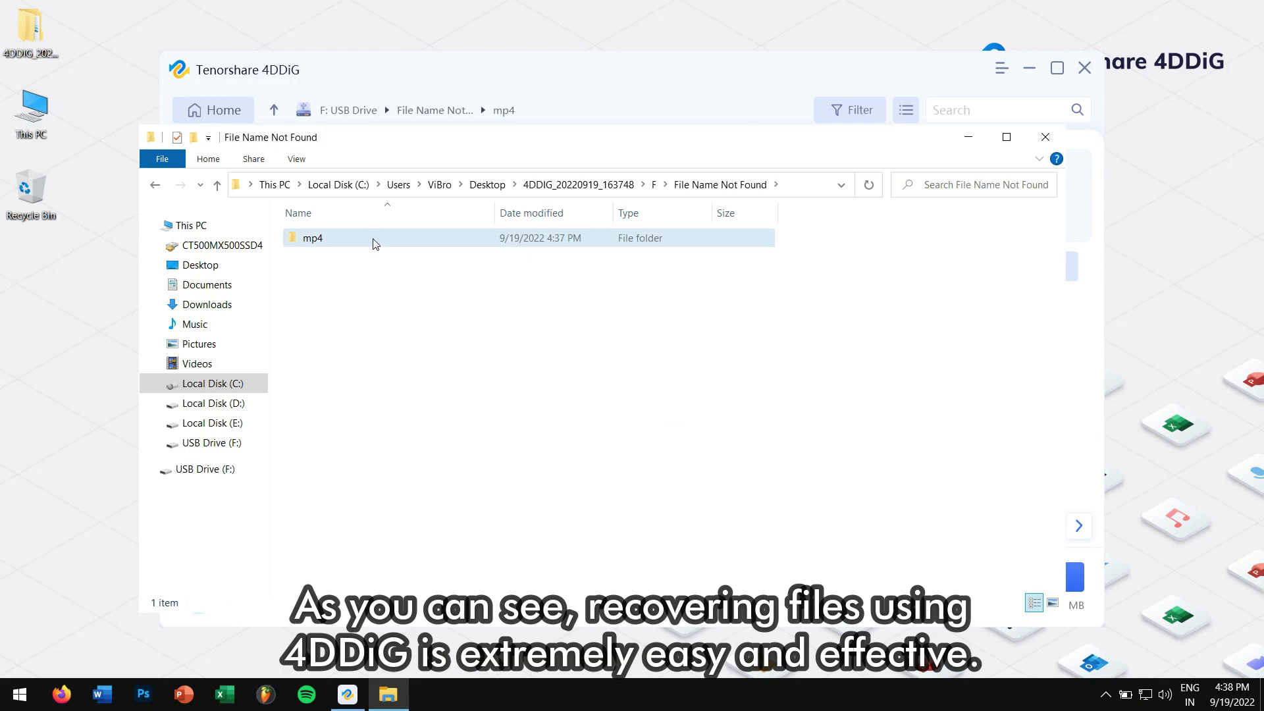
double_click(390, 242)
left_click(325, 258)
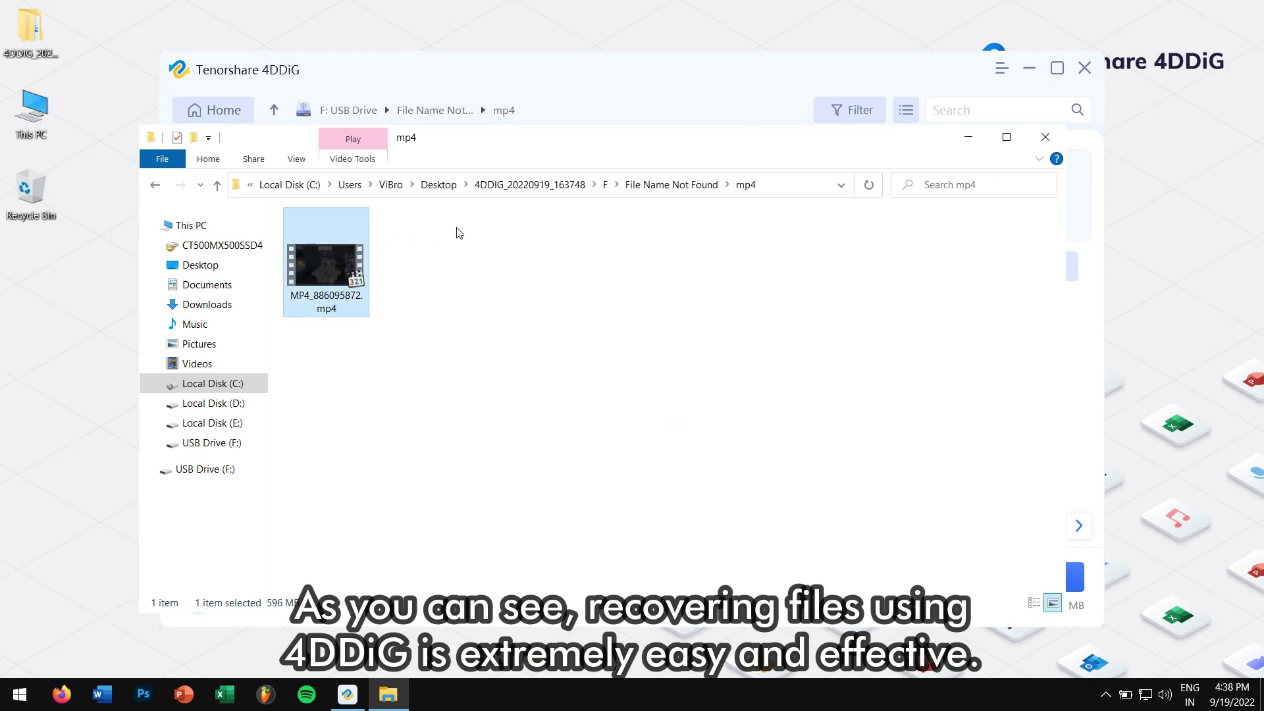
left_click(1043, 141)
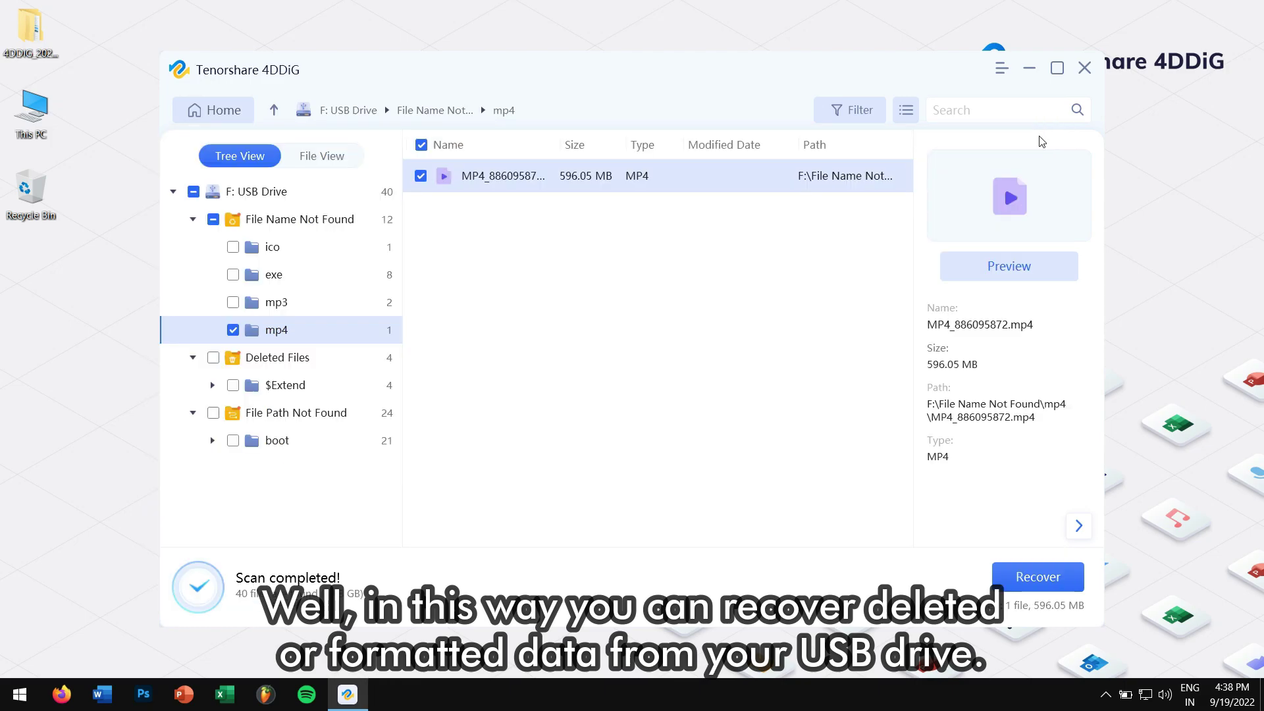
Step: Close Tenorshare 4DDiG so the Back-to-School Sales 2022 page shows in the browser
left_click(1084, 69)
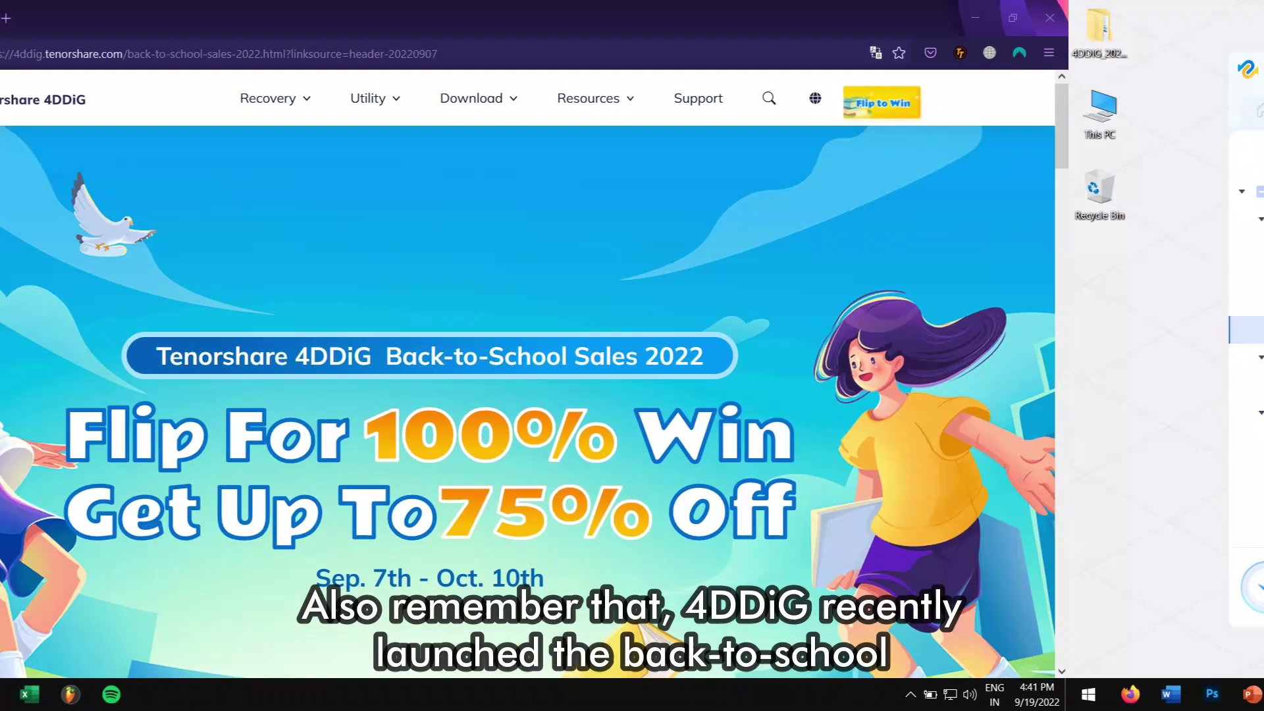